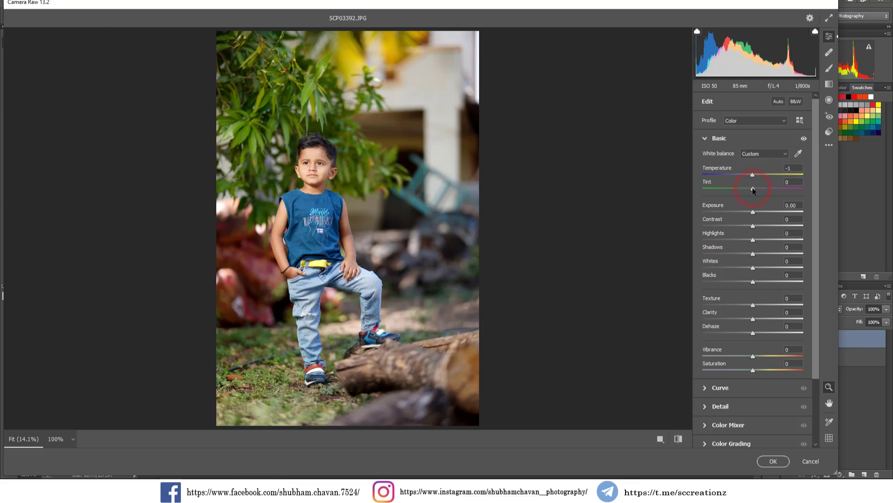
In the Basic adjustments, set Tint to +3, Contrast to -15 and Shadows to +73
mouse_move(753, 225)
mouse_down()
mouse_move(729, 226)
mouse_move(745, 227)
mouse_up()
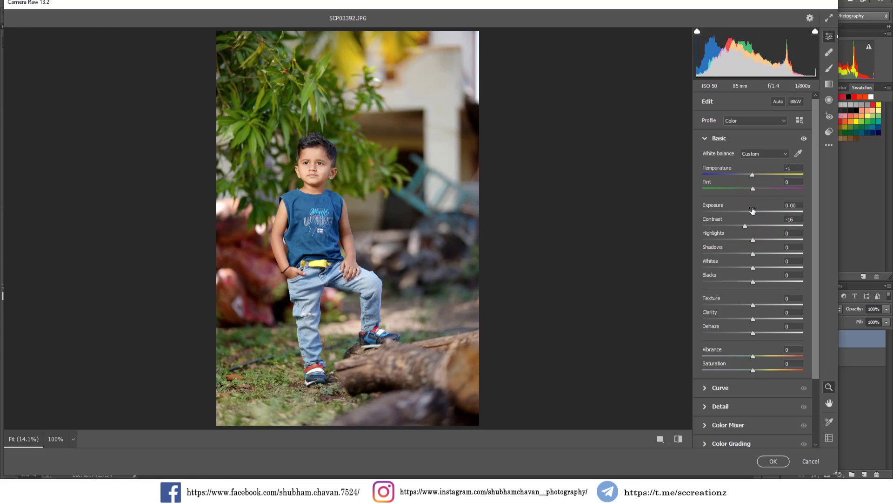
drag(753, 189, 755, 188)
drag(745, 226, 746, 227)
drag(765, 252, 790, 255)
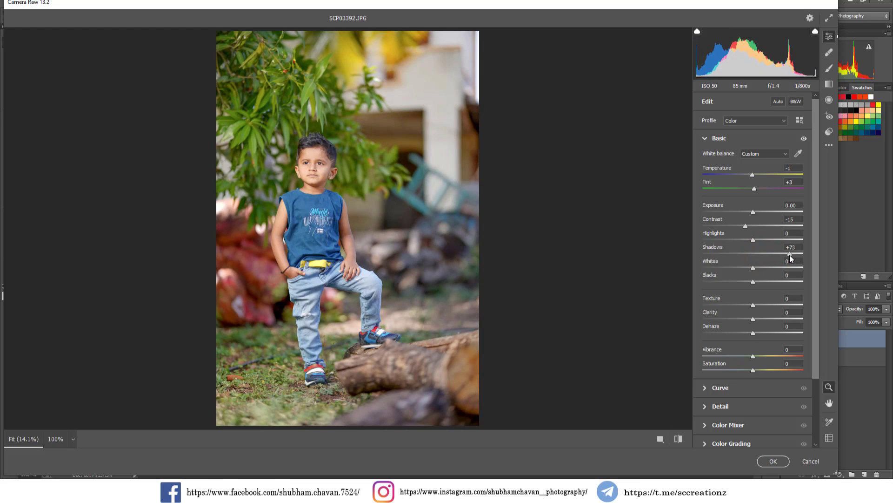
Set the Basic adjustments Whites to +26, Blacks to -47 and Clarity to +15
drag(761, 266, 766, 270)
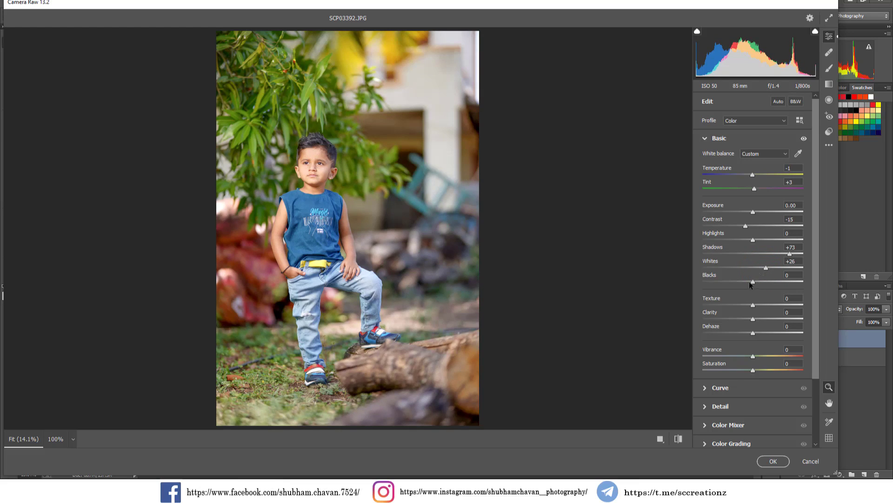
drag(739, 282, 729, 282)
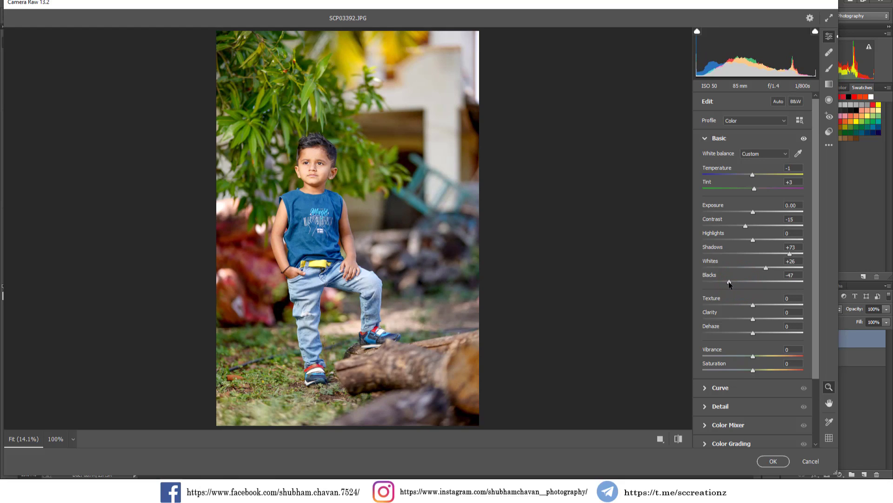
drag(758, 318, 761, 321)
Slightly raise Sharpening and Noise Reduction in the Detail adjustments
scroll(726, 382, down, 2)
click(708, 360)
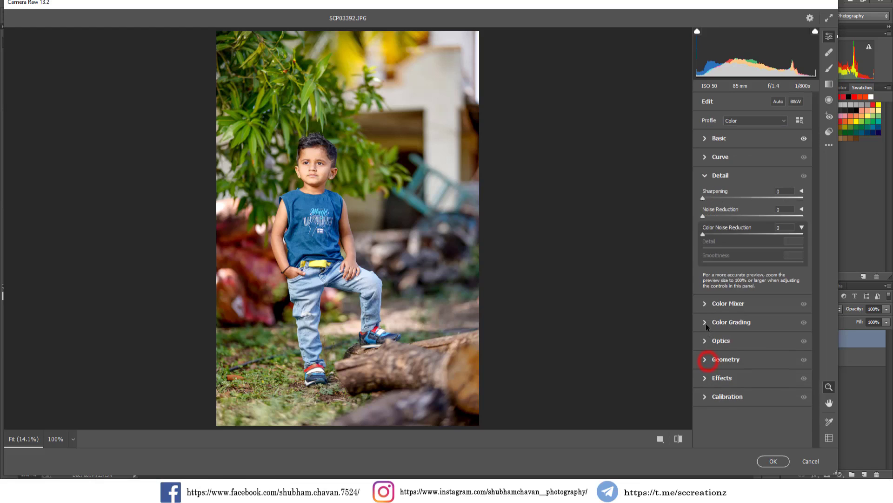
drag(703, 197, 710, 215)
Set the Color Mixer hue to -39 for Yellows, -100 for Greens, -100 for Aquas and -33 for Blues
click(716, 305)
click(706, 223)
drag(747, 271, 690, 302)
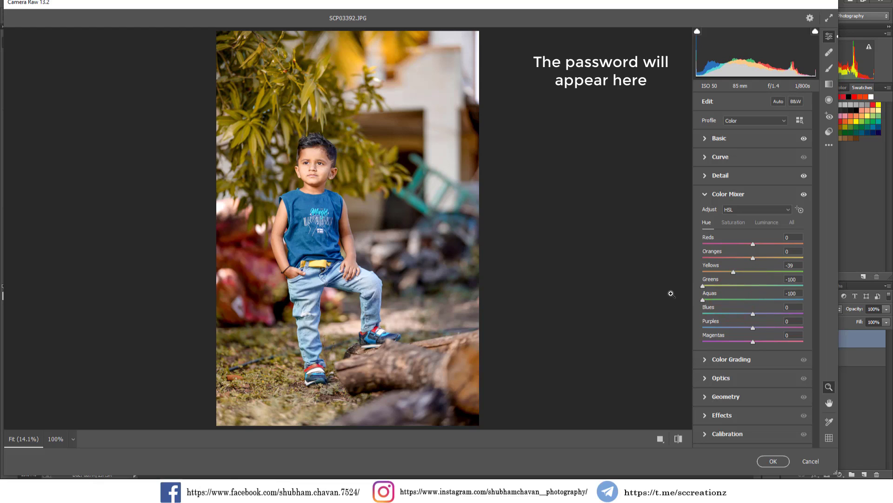
drag(743, 314, 736, 315)
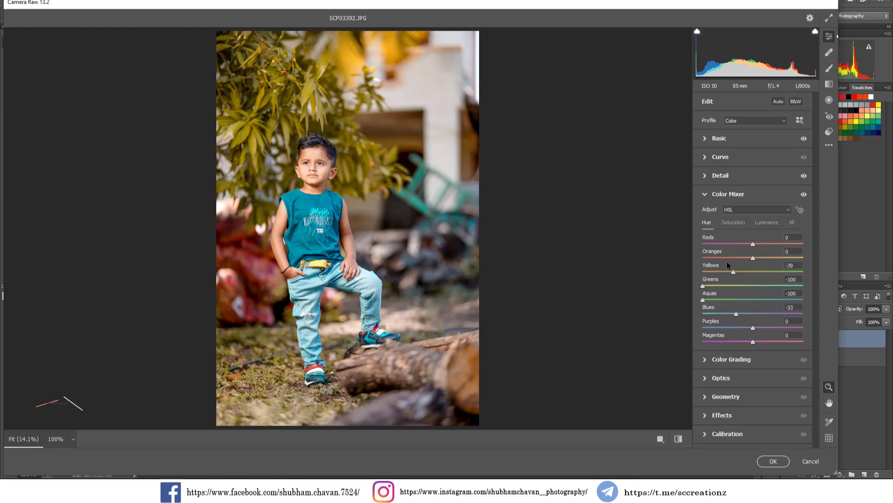
Set the Color Mixer saturation to -11 for Oranges, +6 for Yellows, +48 for Greens, -11 for Aquas and -22 for Blues
click(734, 222)
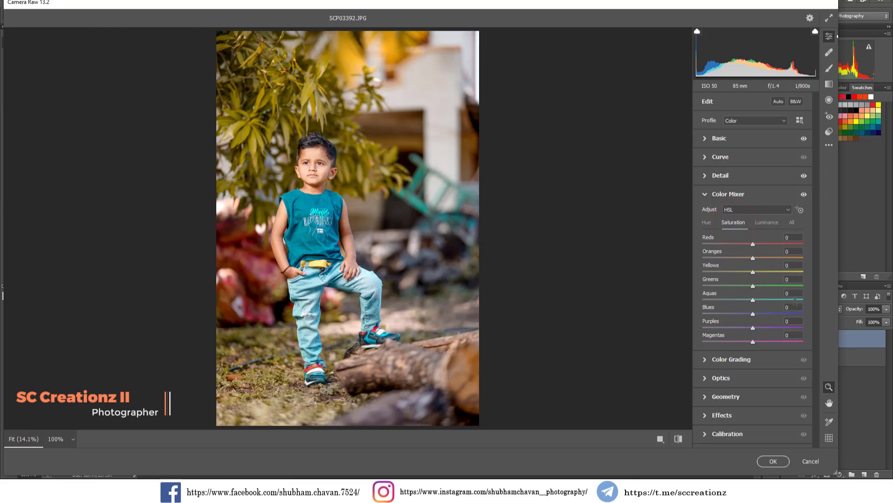
drag(752, 258, 745, 259)
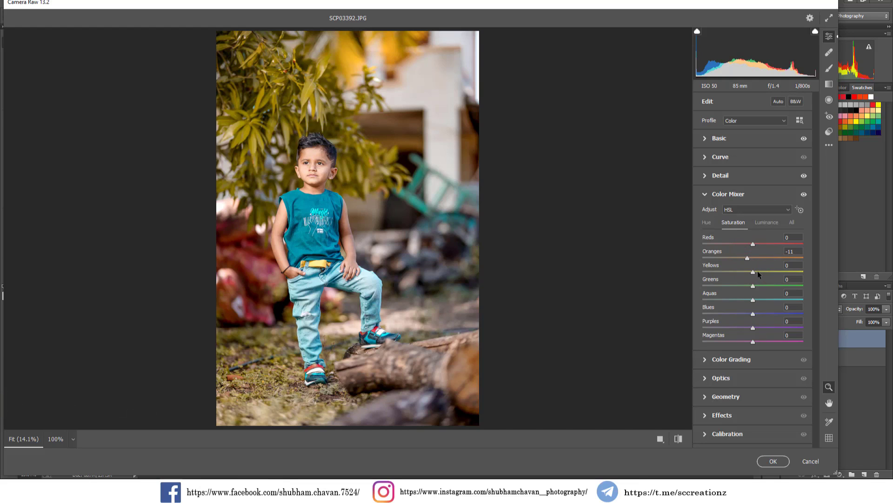
mouse_move(769, 273)
mouse_down()
mouse_move(747, 275)
mouse_move(757, 276)
mouse_up()
drag(762, 286, 748, 302)
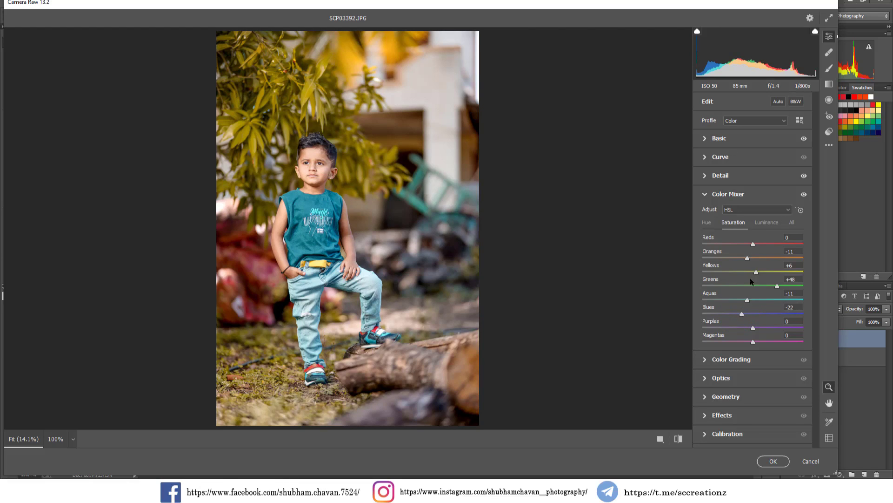
Set the Color Mixer luminance to Reds -6, Oranges +19, Yellows -29, Greens -28, Aquas +21 and Blues -17
click(765, 222)
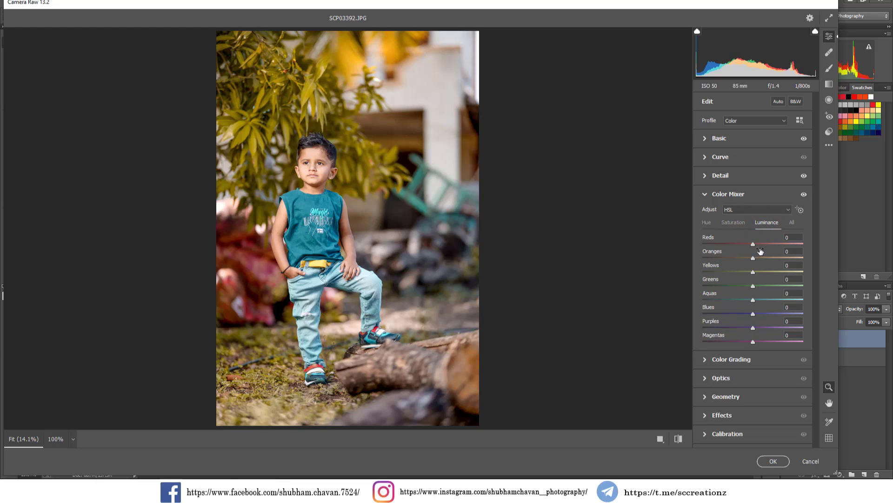
drag(759, 243, 773, 259)
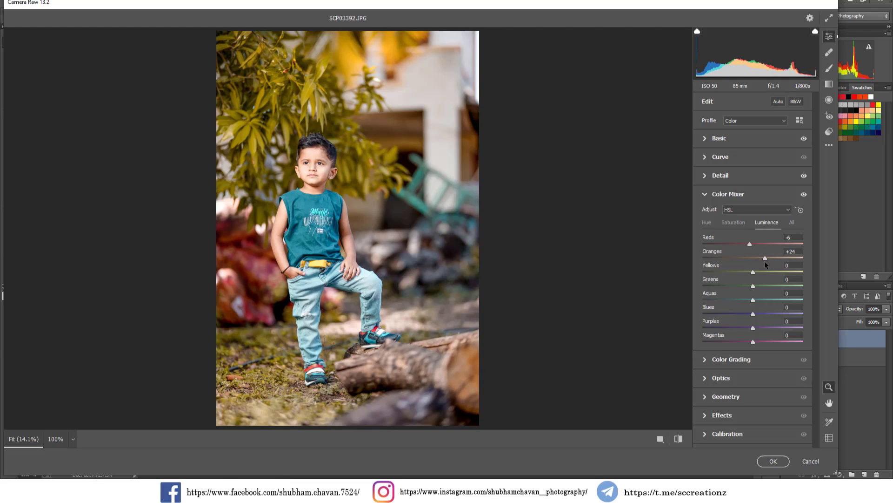
drag(764, 262, 761, 304)
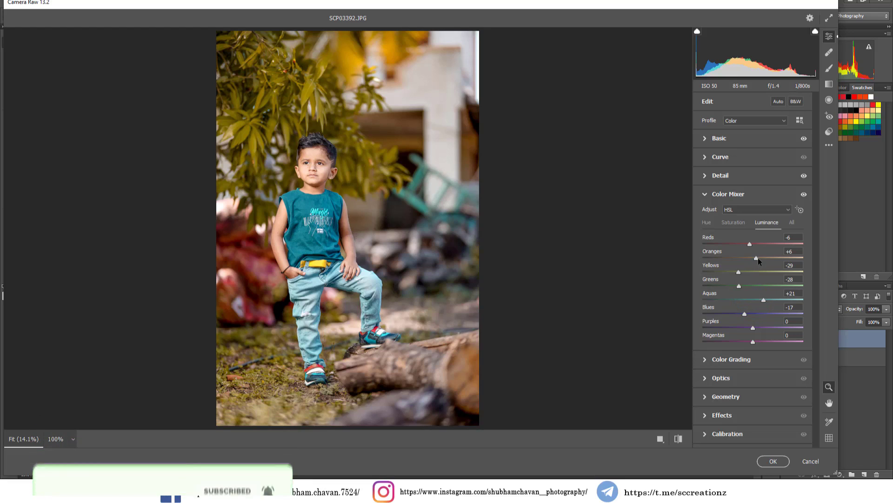
drag(758, 258, 763, 259)
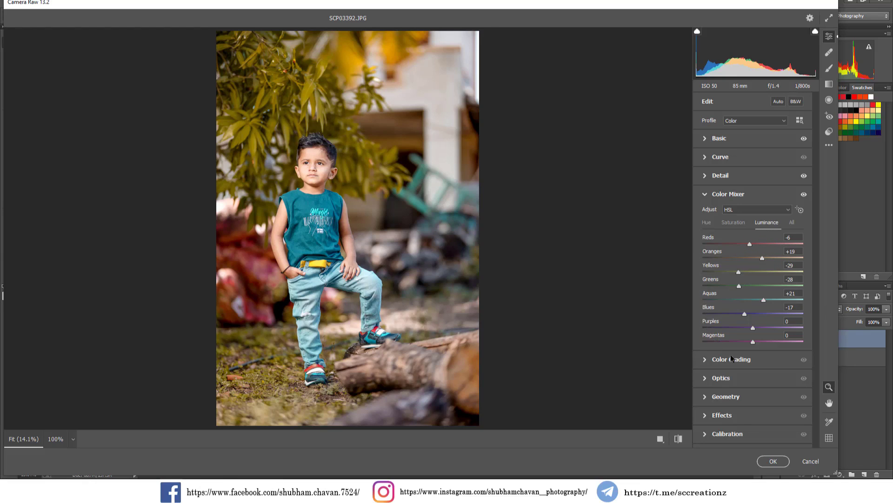
Darken the photo's edges by setting the Vignetting effect to -35
click(708, 415)
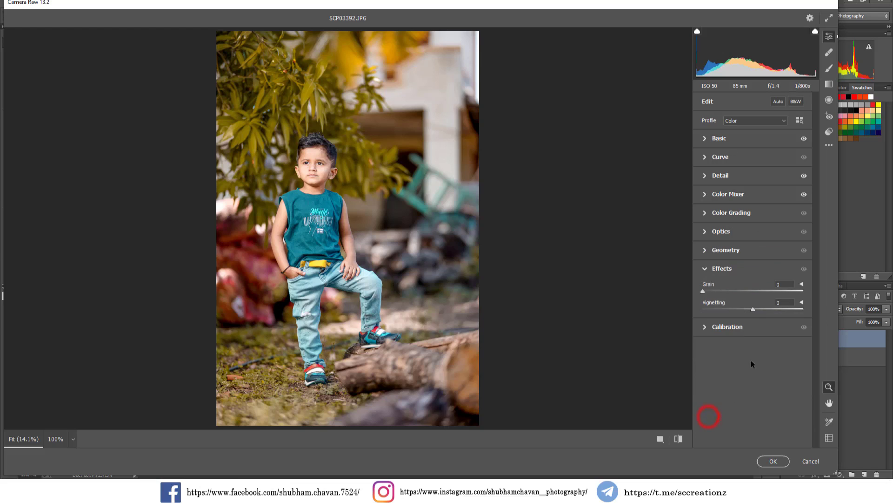
click(716, 270)
click(715, 270)
drag(752, 309, 736, 311)
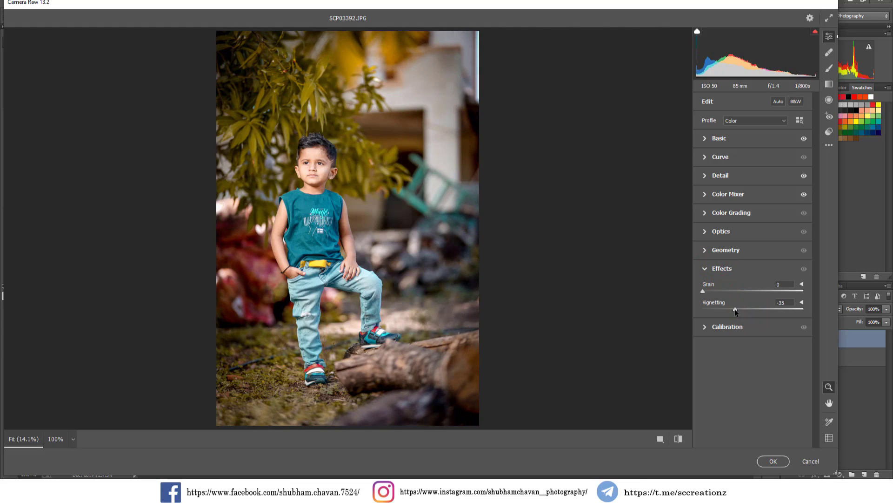
In Calibration, set Green Primary hue to -11 and saturation to -12, set Blue Primary hue to -14, and raise Blue Primary saturation
click(721, 327)
mouse_move(761, 439)
mouse_down()
mouse_move(738, 426)
mouse_move(767, 426)
mouse_move(744, 426)
mouse_move(760, 437)
mouse_up()
mouse_move(752, 396)
mouse_down()
mouse_move(770, 399)
mouse_move(747, 401)
mouse_move(745, 384)
mouse_move(719, 387)
mouse_move(747, 396)
mouse_up()
click(713, 264)
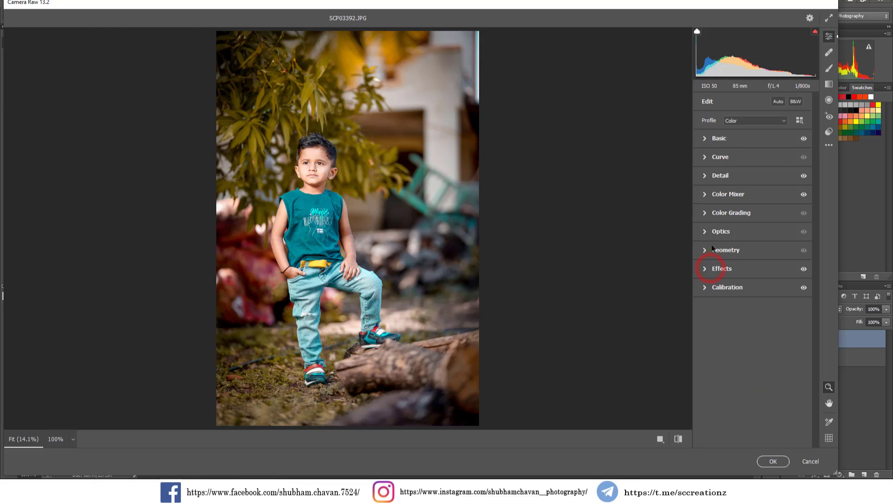
In Color Grading, set luminance to 3 for midtones and -9 for shadows, and slightly lower the highlights luminance
click(713, 212)
drag(753, 309, 754, 314)
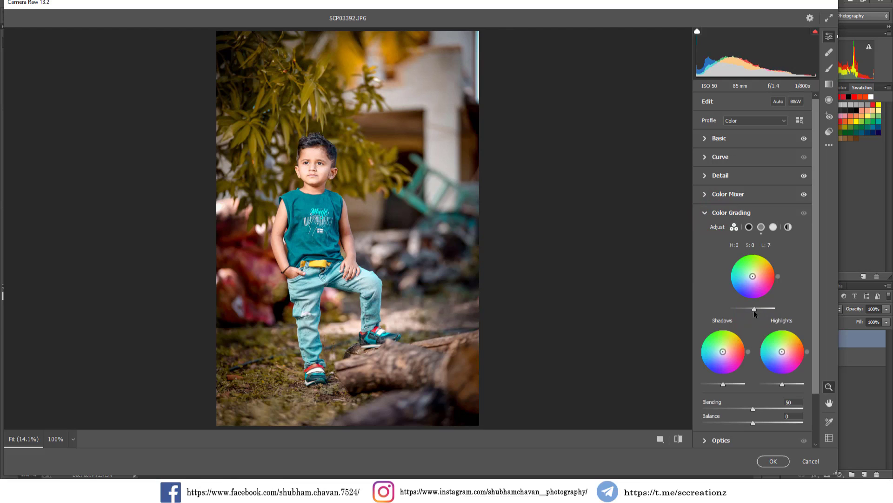
drag(724, 385, 722, 385)
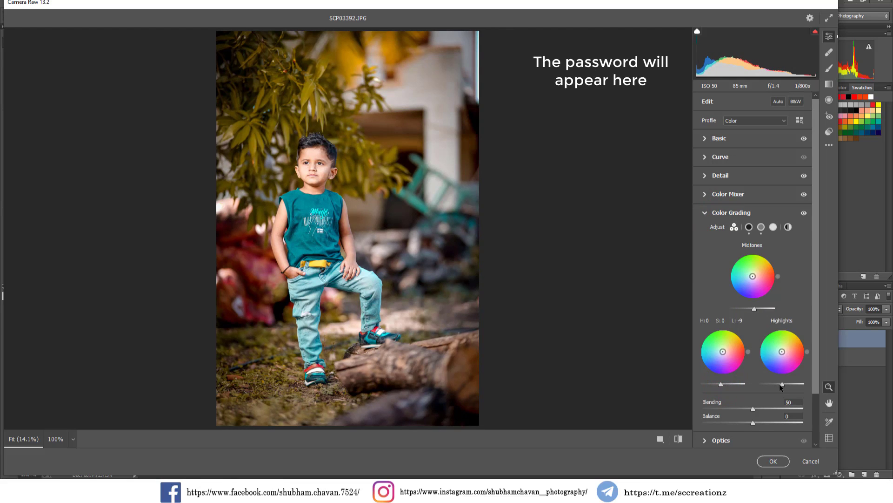
drag(782, 386, 775, 388)
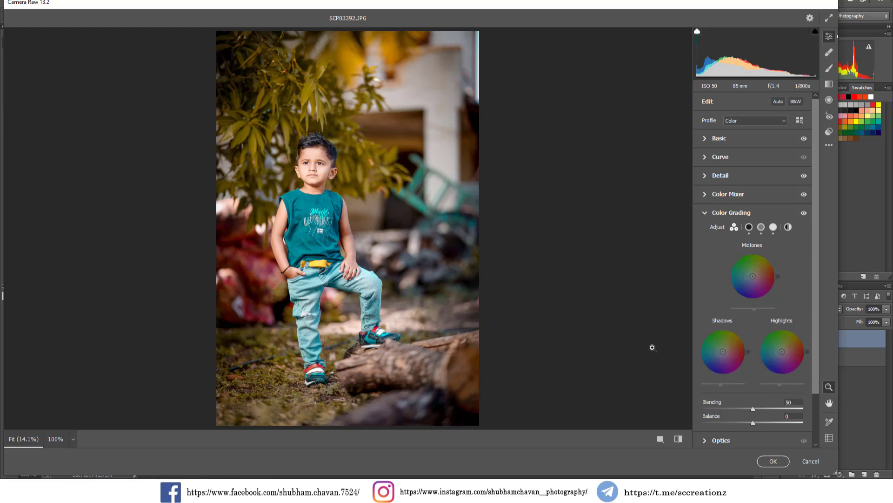
drag(780, 279, 754, 312)
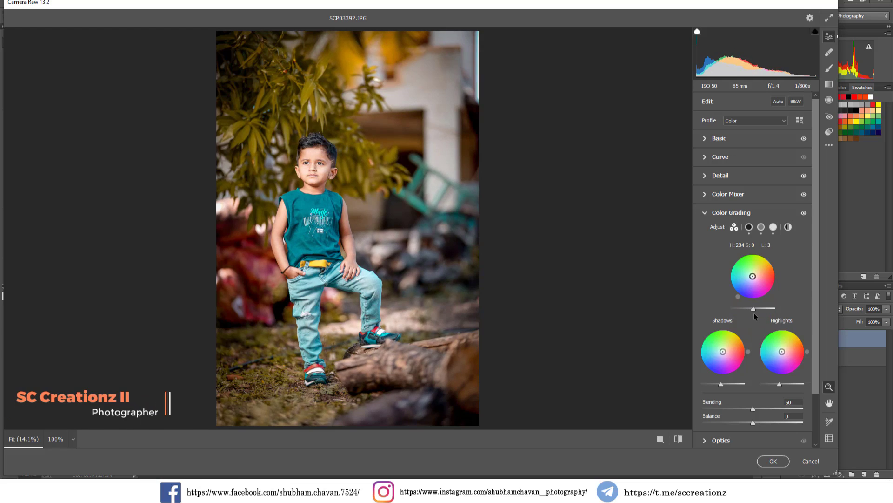
click(704, 213)
Refine the Basic adjustments with Contrast -18, Tint +3, Vibrance -6 and Saturation -7
click(710, 138)
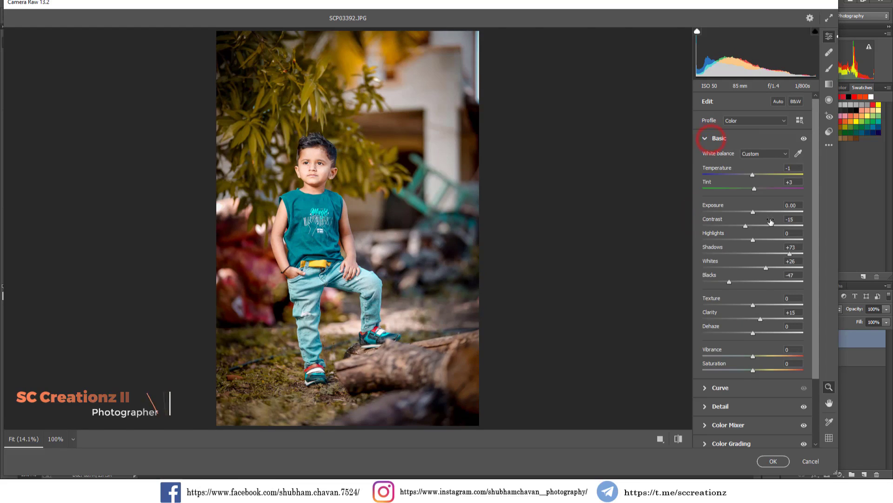
mouse_move(728, 228)
mouse_down()
mouse_move(754, 230)
mouse_move(744, 230)
mouse_up()
drag(753, 188, 755, 189)
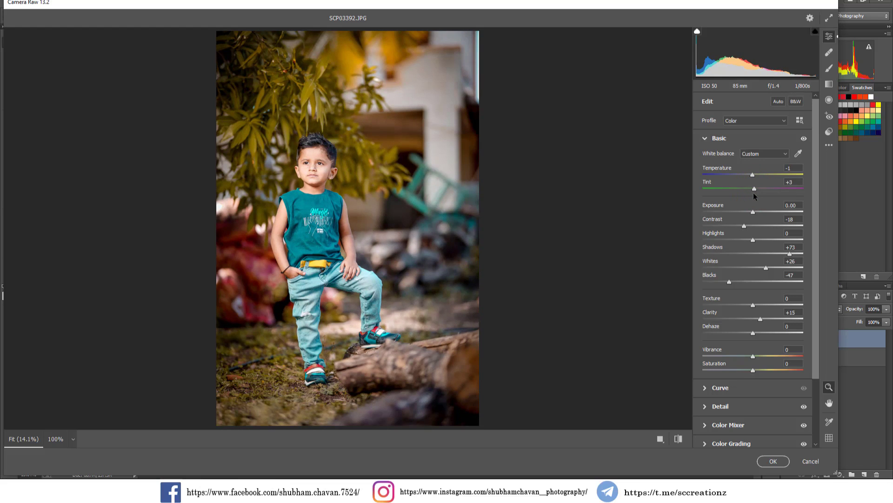
mouse_move(754, 370)
mouse_down()
mouse_move(770, 370)
mouse_move(749, 371)
mouse_up()
drag(754, 357, 750, 358)
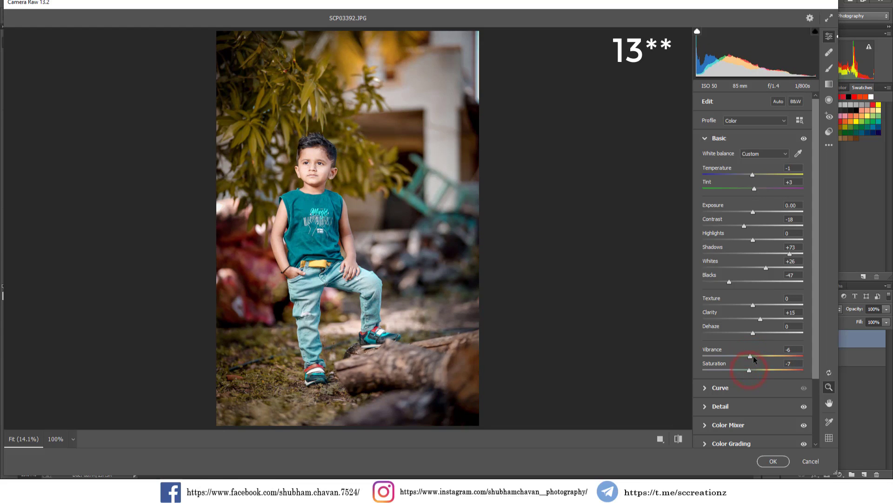
In the Color Mixer, set Oranges luminance to +21, and saturation to +17 for Reds, -3 for Oranges and +21 for Yellows
scroll(727, 403, down, 3)
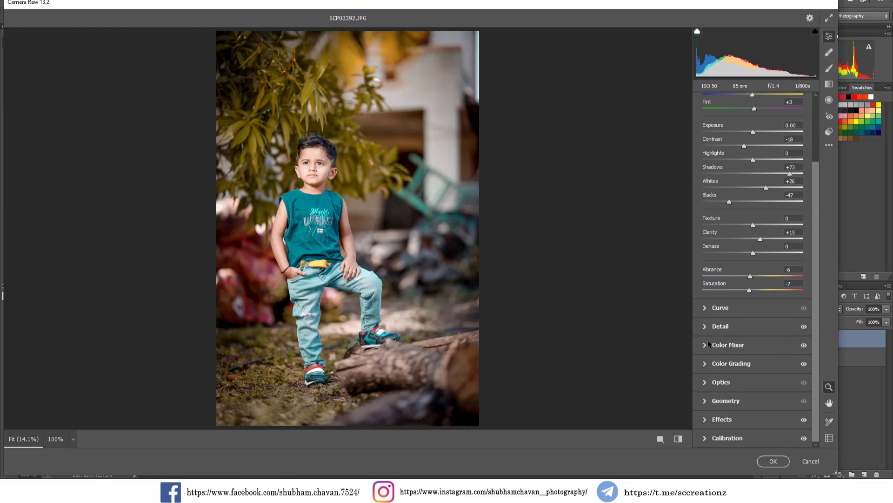
click(709, 342)
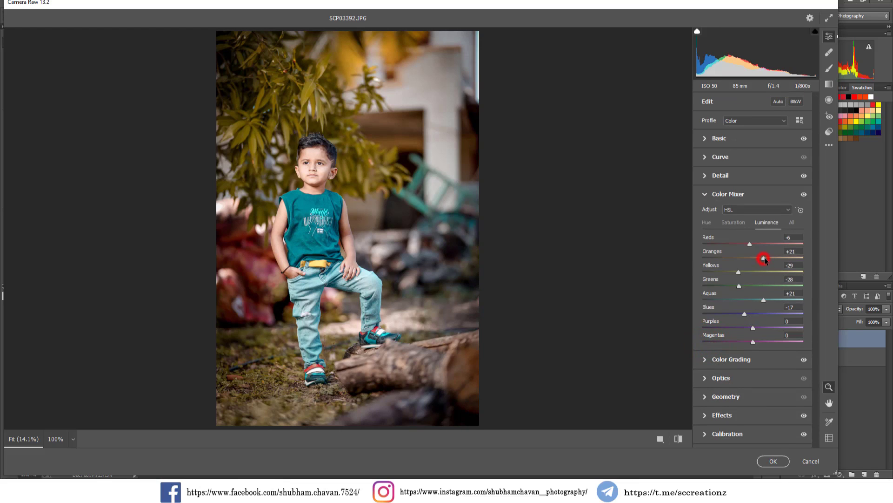
click(731, 223)
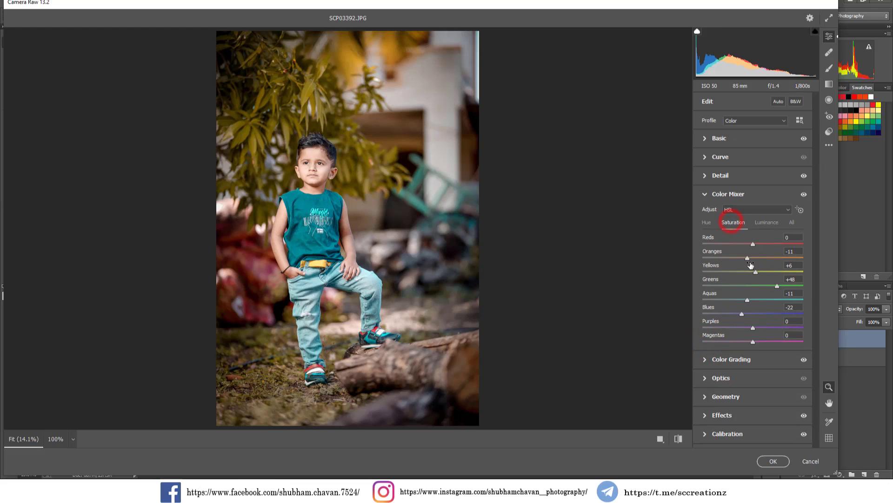
click(747, 258)
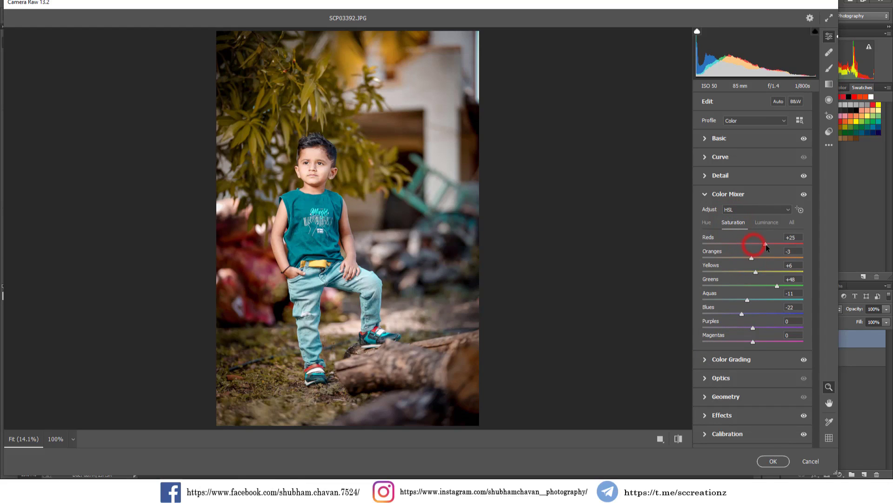
drag(775, 275, 679, 266)
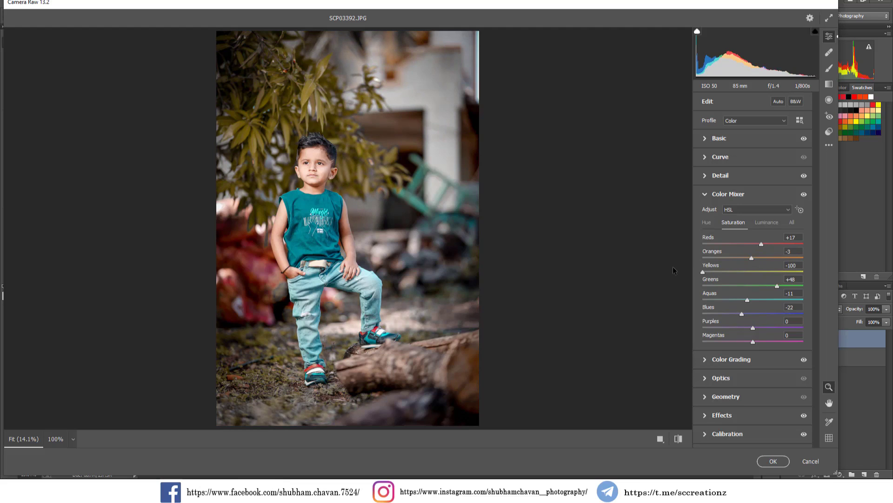
drag(745, 272, 755, 274)
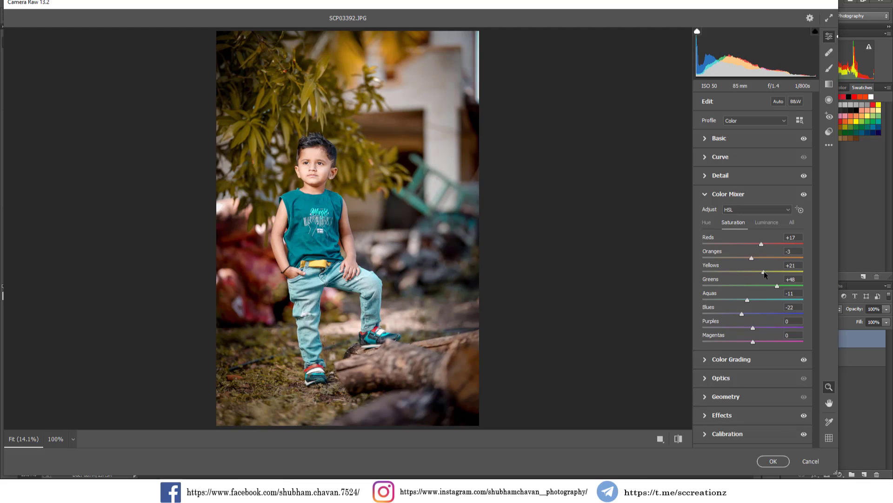
Set the Calibration Blue Primary saturation to +27 and strengthen the Vignetting effect to -44
click(708, 436)
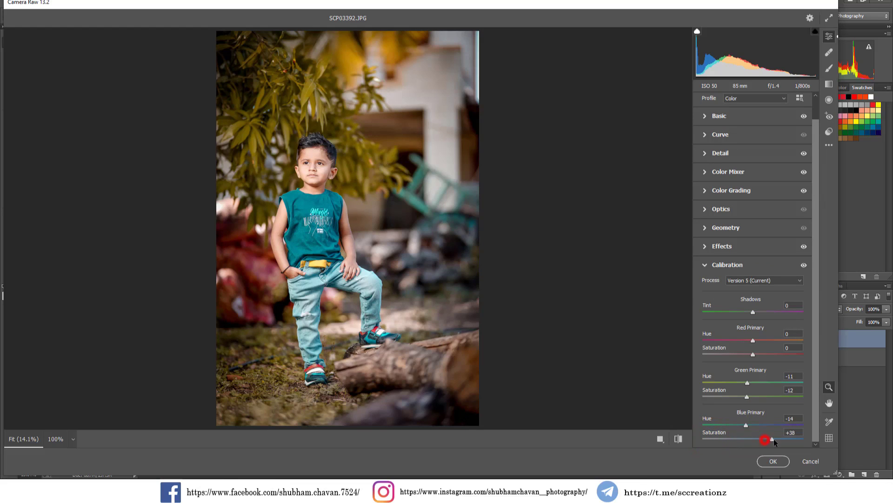
drag(770, 439, 768, 439)
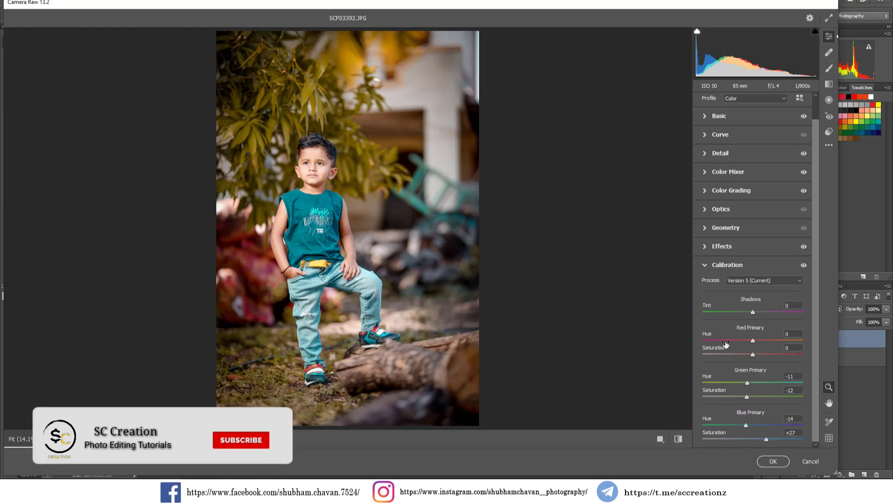
click(715, 249)
drag(738, 308, 734, 308)
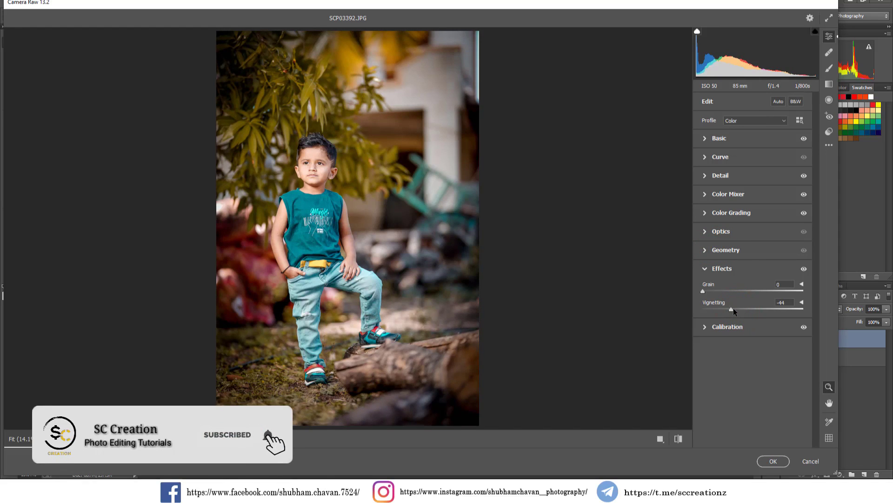
Save the default subset of Camera Raw settings as "Outdoor preset" in the prestes folder and apply the grade to the photo
click(829, 145)
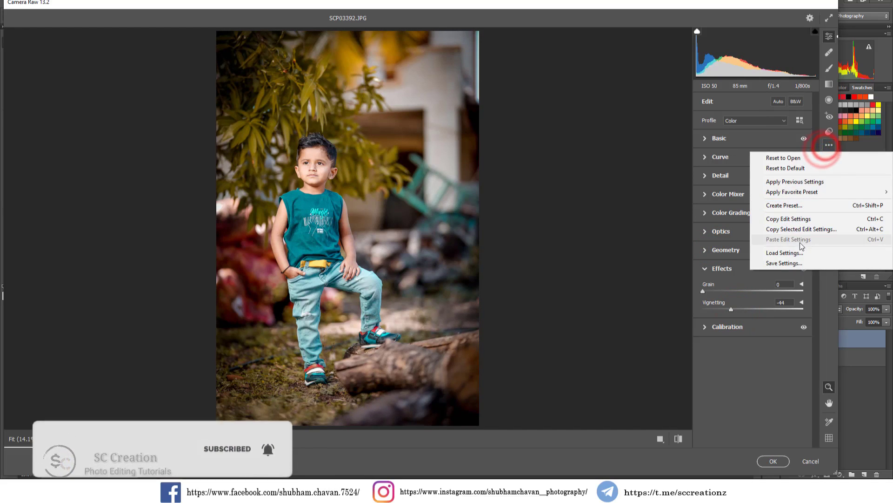
click(784, 262)
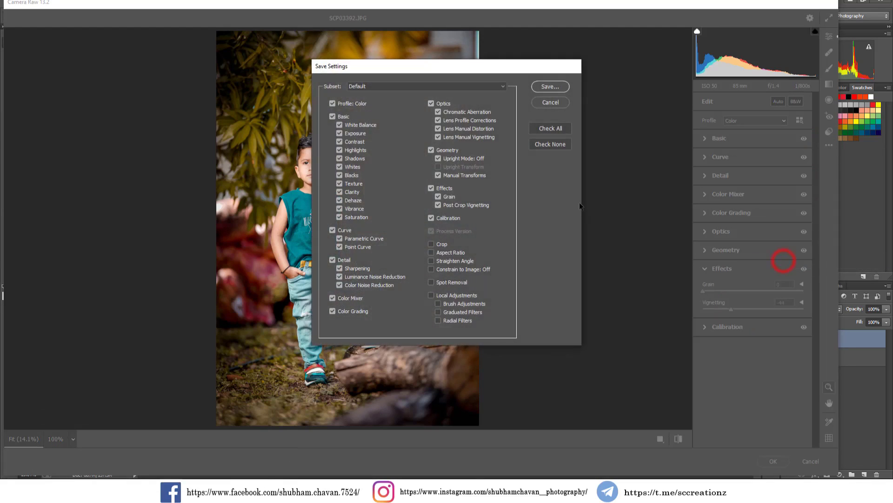
click(551, 87)
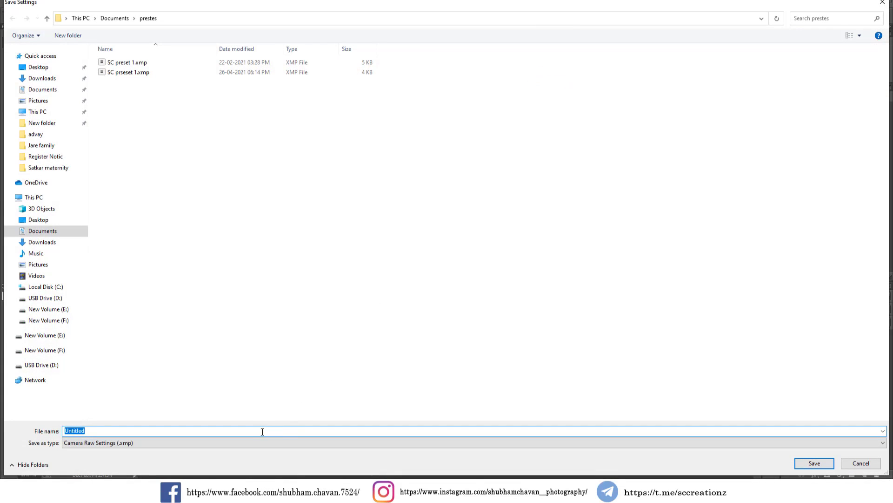
text(Outdoor preset)
click(815, 463)
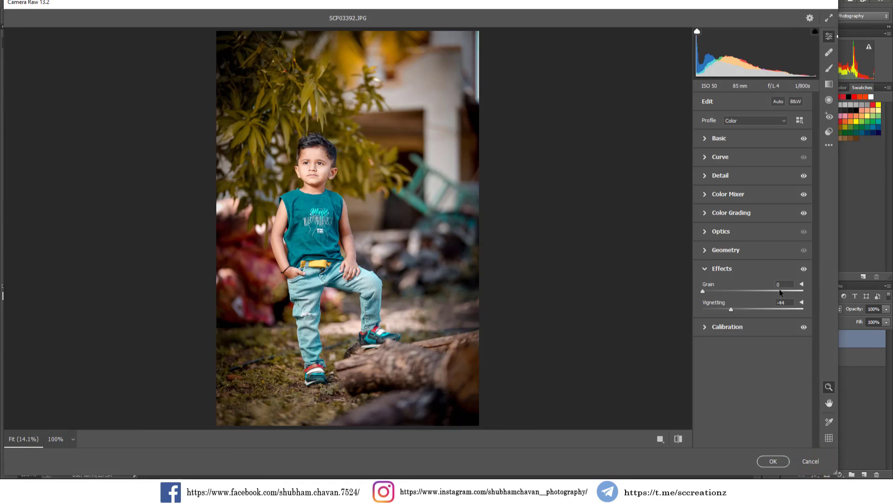
click(778, 461)
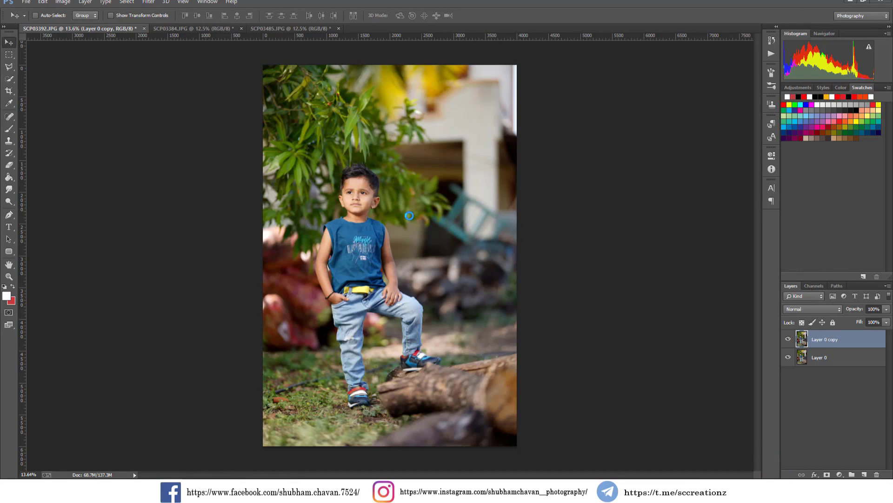
Compare the graded portrait with the original by toggling the visibility of Layer 0 copy
click(787, 341)
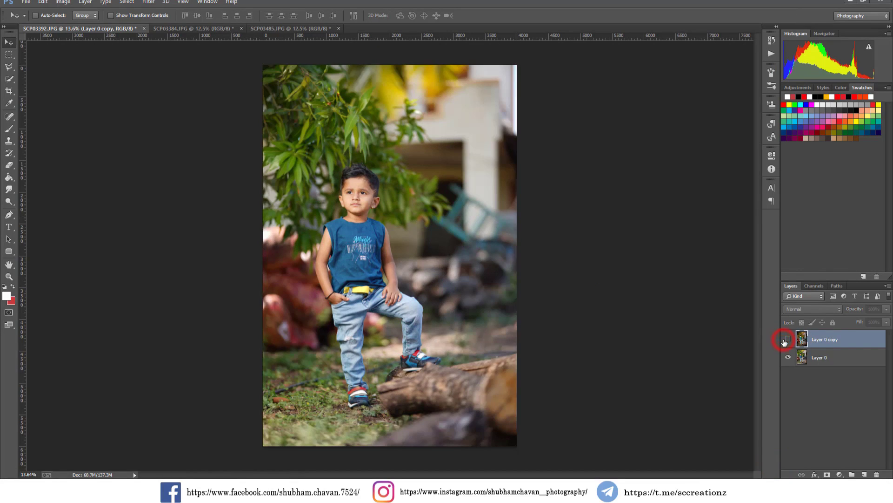
click(786, 340)
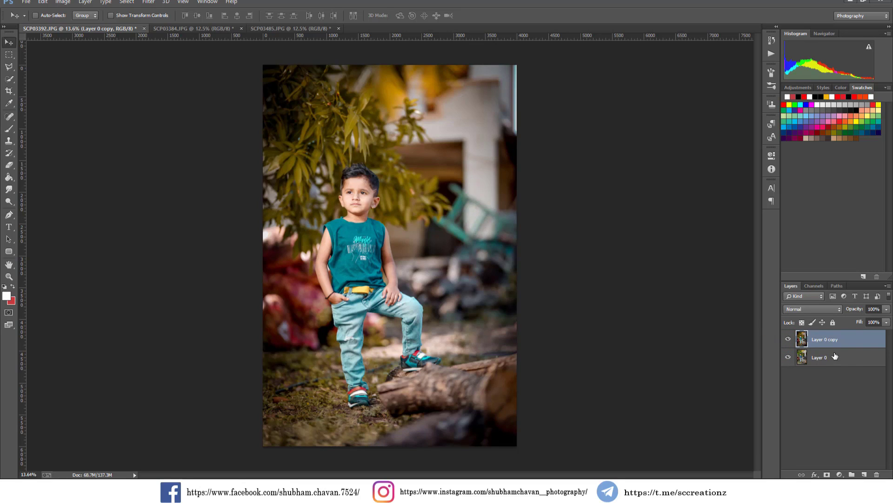
click(788, 339)
click(788, 340)
Sharpen Layer 0 copy with Unsharp Mask at 34% amount, 2.0 pixels radius and threshold 0, checking the eyes in the preview
scroll(357, 195, up, 6)
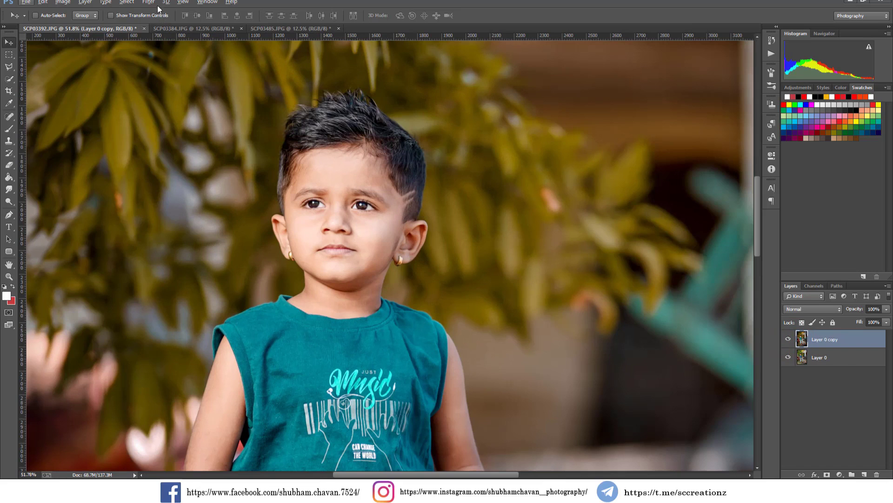
click(150, 3)
click(183, 164)
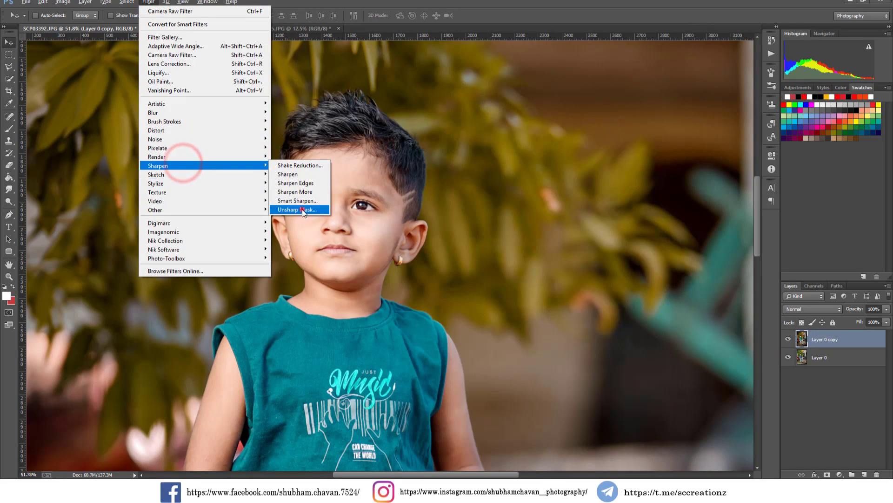
click(302, 210)
drag(470, 140, 461, 173)
drag(449, 234, 453, 214)
click(479, 154)
click(534, 94)
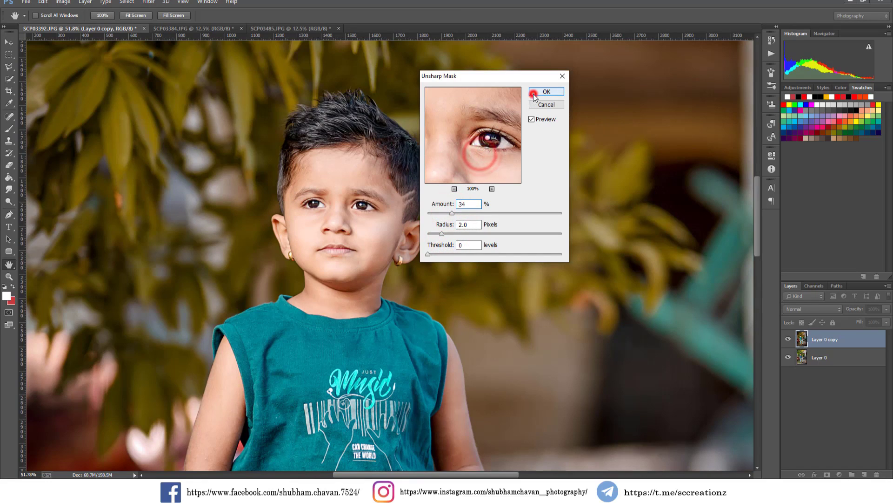
Check the sharpened result at full view by hiding and showing the graded layer copy
scroll(448, 167, down, 7)
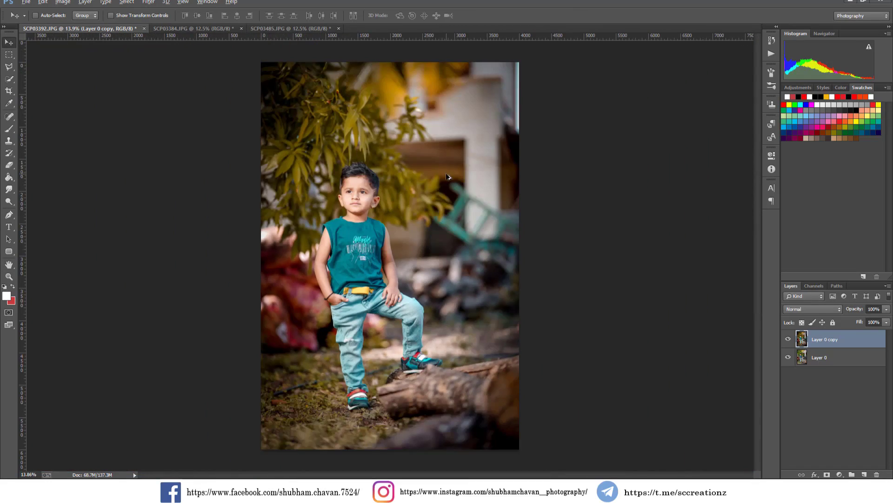
click(787, 339)
click(787, 338)
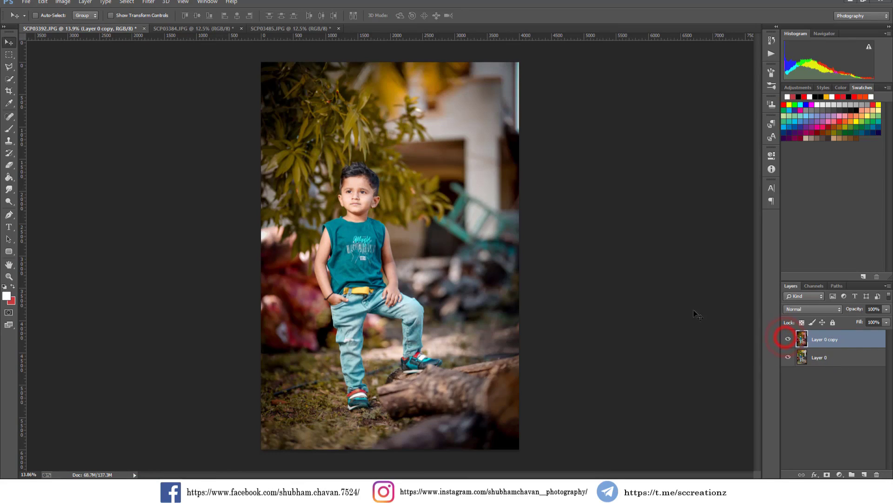
Switch to SCP03384.JPG and open it in the Camera Raw Filter
click(211, 29)
click(472, 260)
click(149, 3)
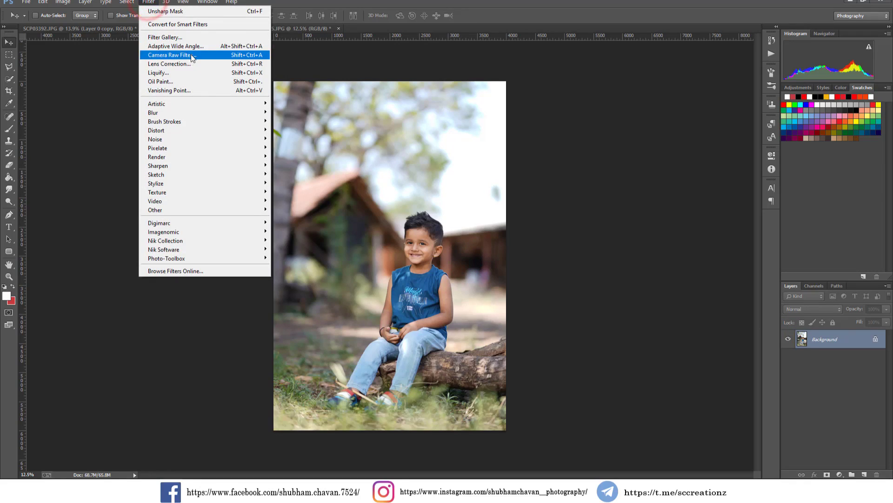
click(193, 56)
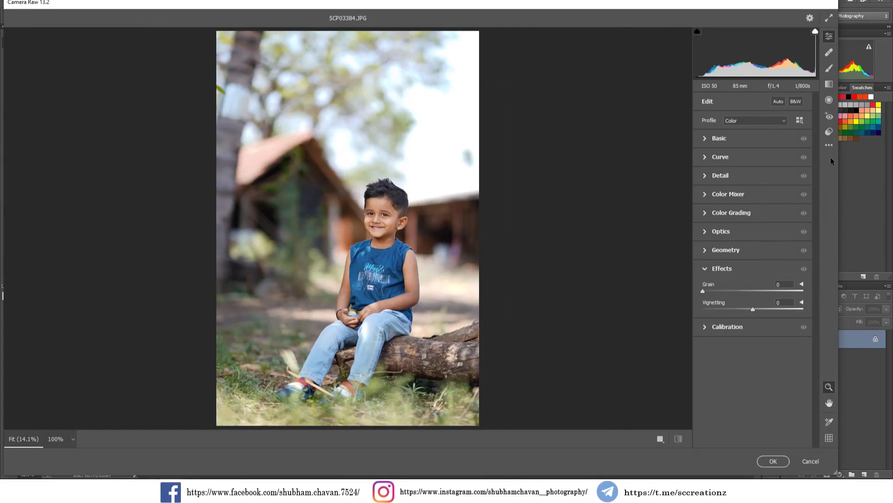
Load the settings from Outdoor preset.xmp onto the photo, displaying the preset files as extra large icons
click(830, 145)
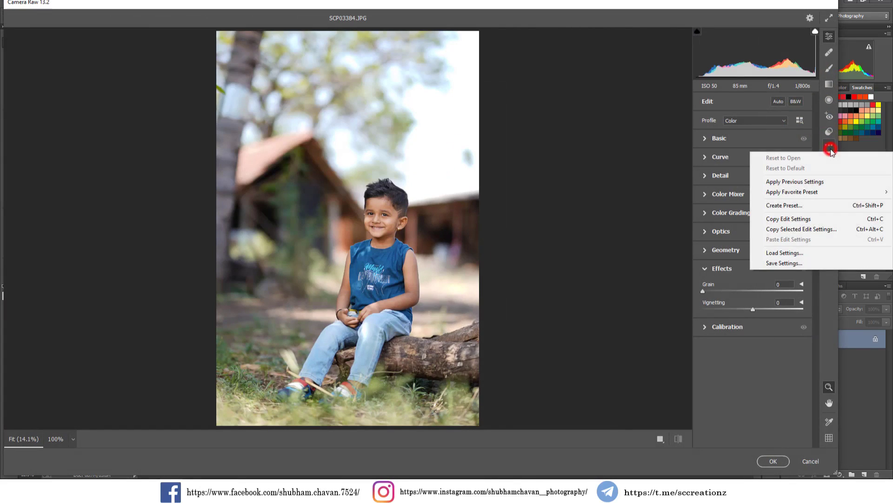
click(773, 361)
click(830, 145)
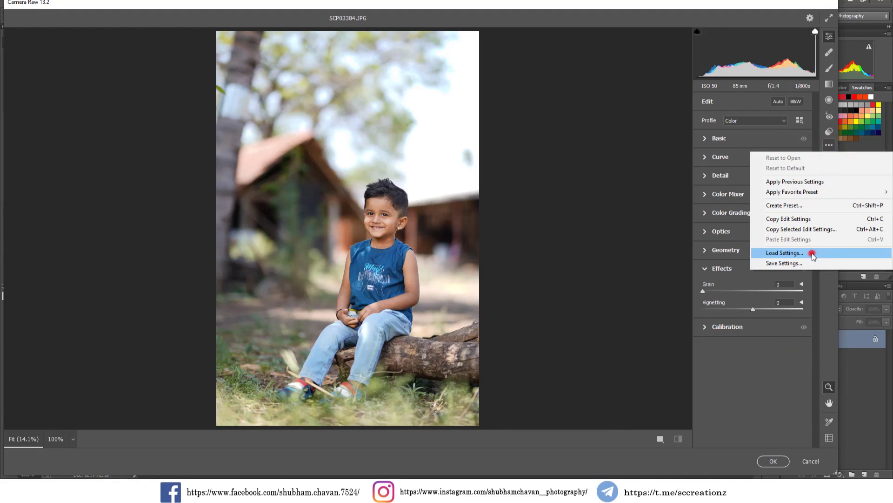
click(810, 252)
right_click(222, 130)
click(261, 136)
click(335, 136)
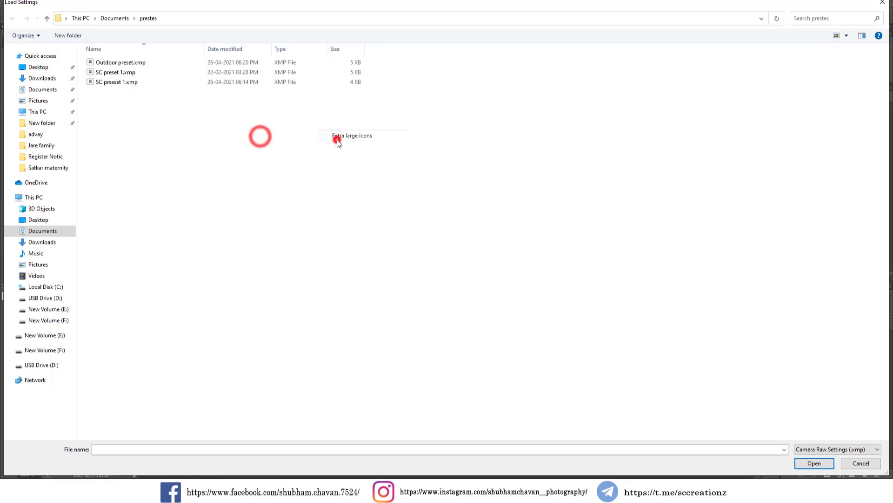
click(319, 227)
click(144, 140)
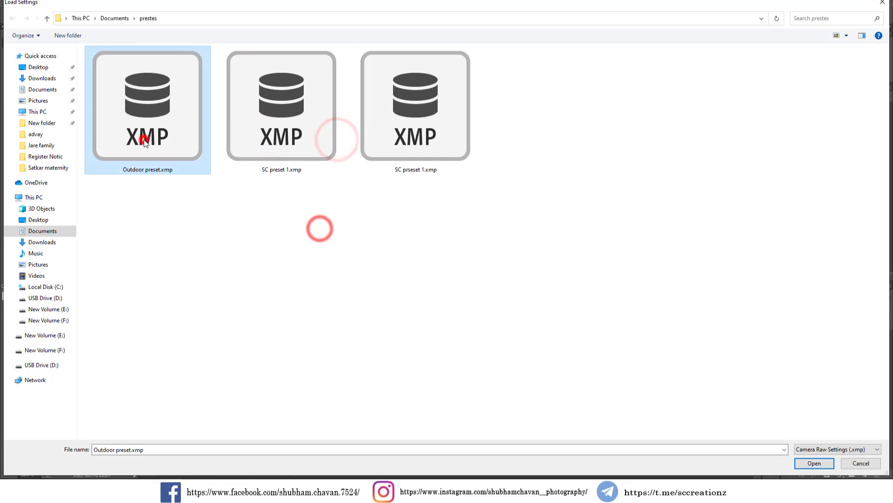
click(814, 463)
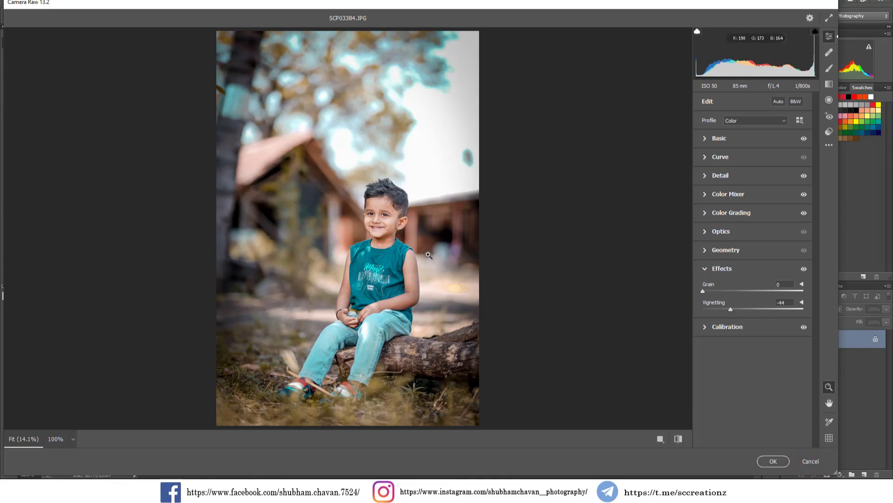
Compare the photo before and after the preset side by side, zooming into the face and returning to the fitted view
click(661, 439)
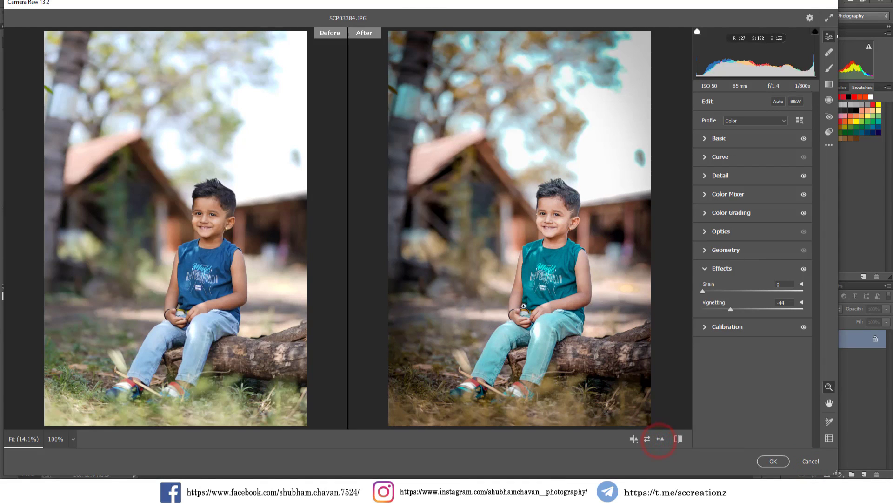
click(552, 227)
right_click(592, 226)
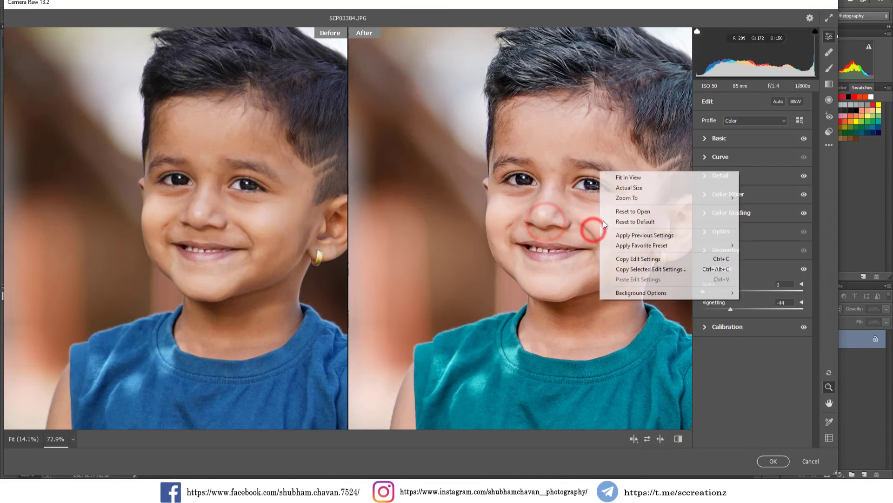
click(627, 176)
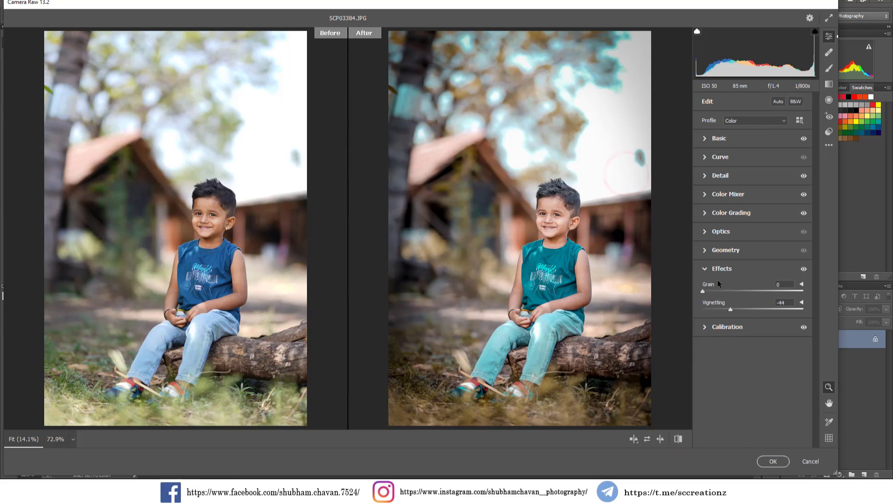
Set Vignetting to -30 and refine the Color Mixer by raising Yellows and Greens saturation and adjusting the Yellows hue
drag(736, 312, 739, 310)
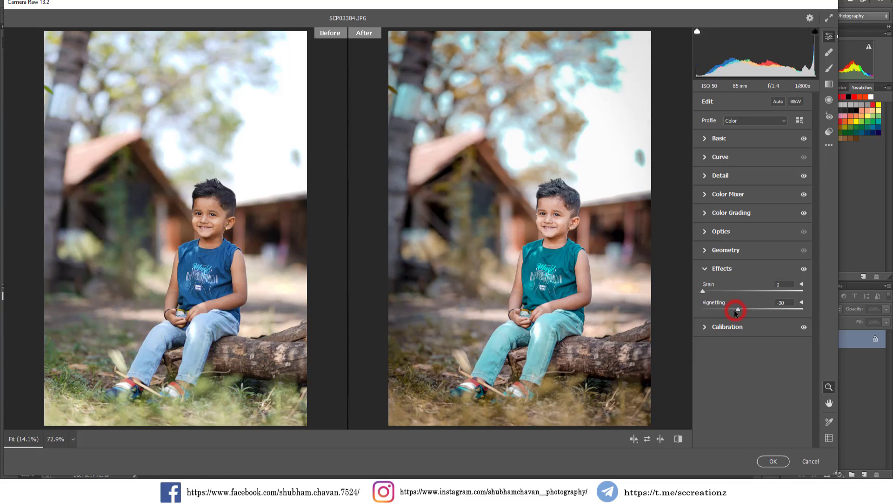
click(704, 197)
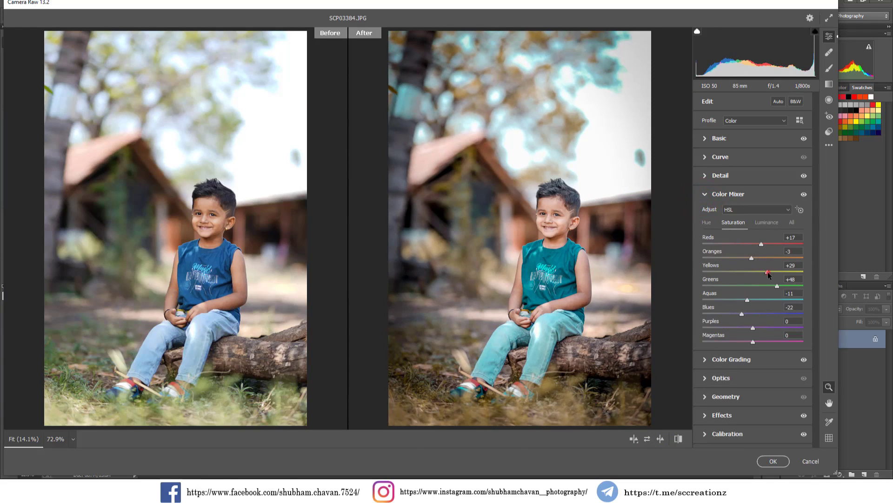
mouse_move(776, 276)
mouse_down()
mouse_move(724, 272)
mouse_move(787, 277)
mouse_move(788, 285)
mouse_up()
click(707, 223)
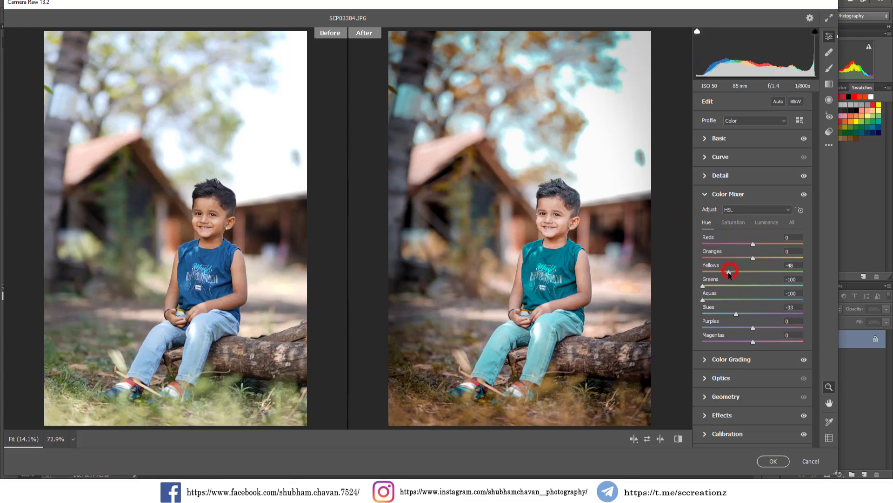
In Calibration, set Green Primary hue to -27 and saturation to +26, and Blue Primary hue to -17, and apply the filter
click(726, 429)
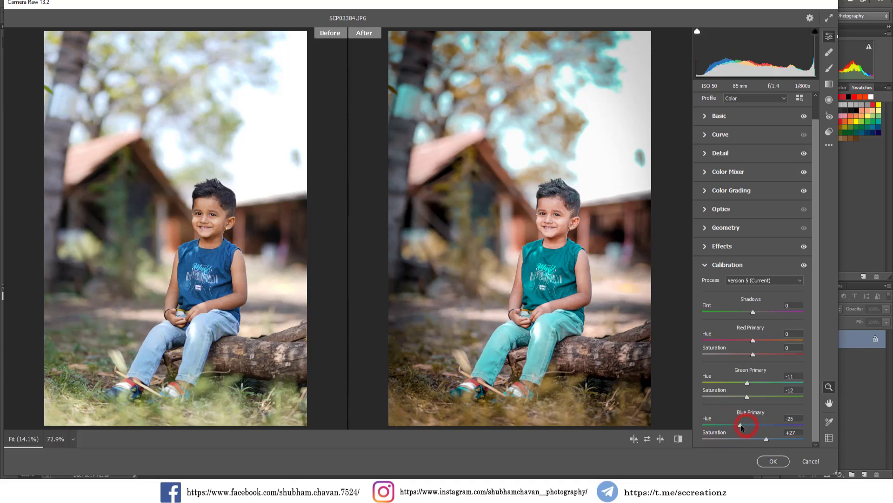
drag(755, 396, 764, 396)
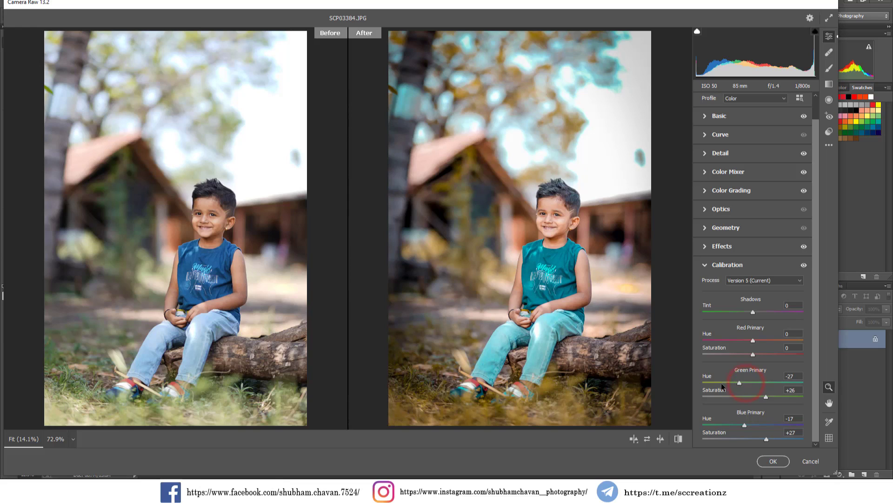
click(768, 461)
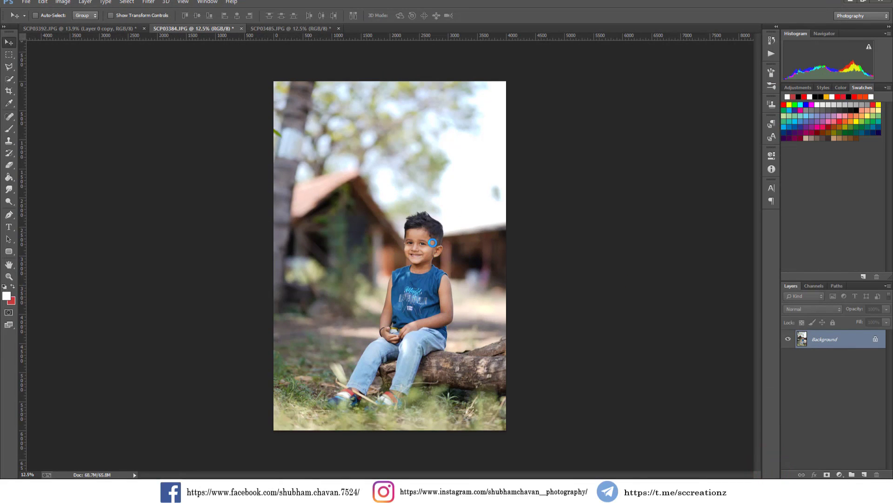
Compare SCP03384.JPG before and after grading by repeatedly undoing and restoring the Camera Raw edit
scroll(412, 262, up, 1)
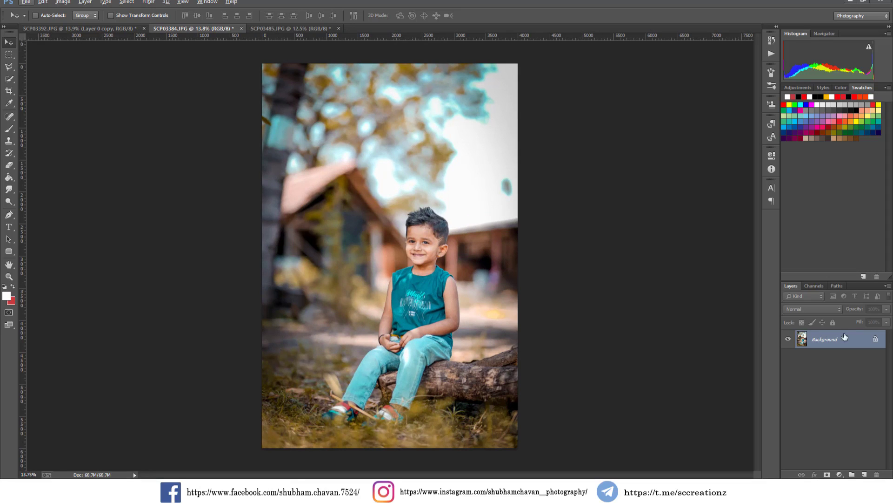
key(ctrl+z)
key(ctrl+z)
key(ctrl+z)
key(ctrl+z)
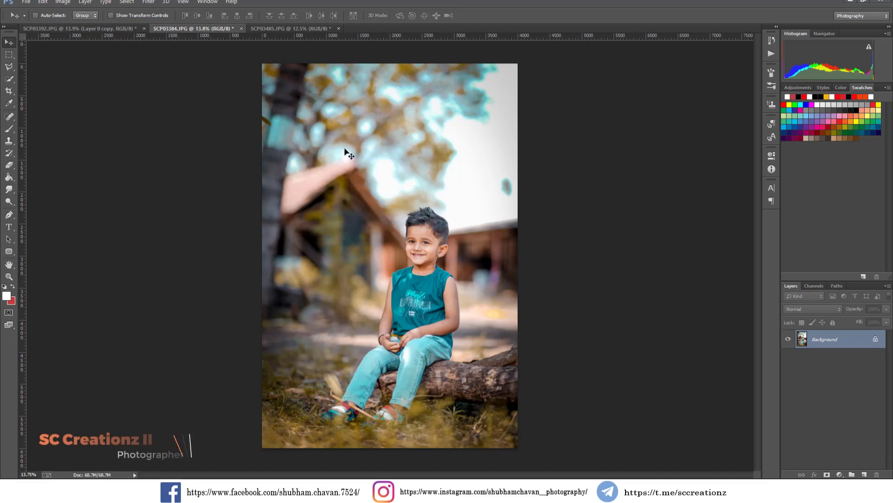
scroll(347, 151, down, 1)
scroll(346, 151, up, 1)
key(ctrl+z)
key(ctrl+z)
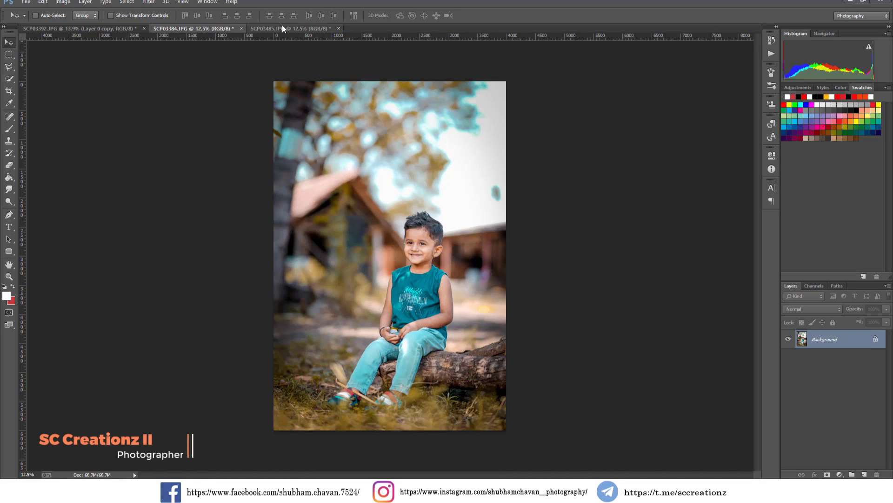
Open SCP03485.JPG in the Camera Raw Filter and load the settings from Outdoor preset.xmp
click(281, 28)
click(148, 1)
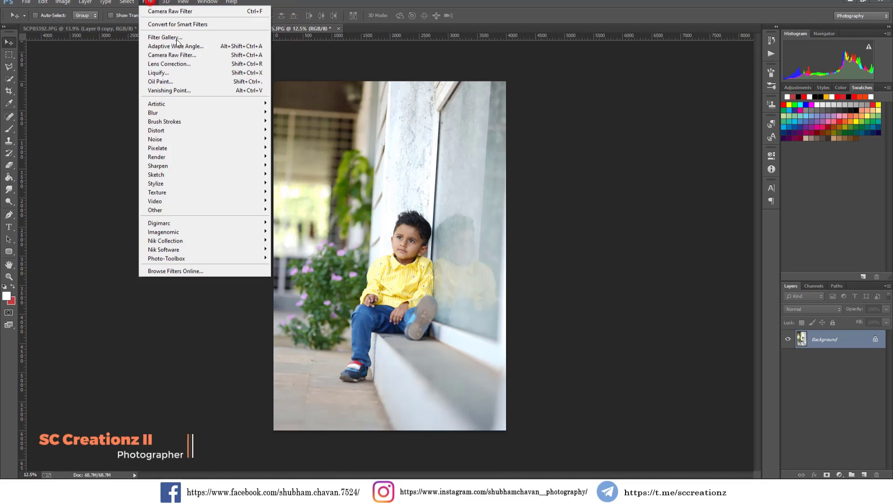
click(185, 54)
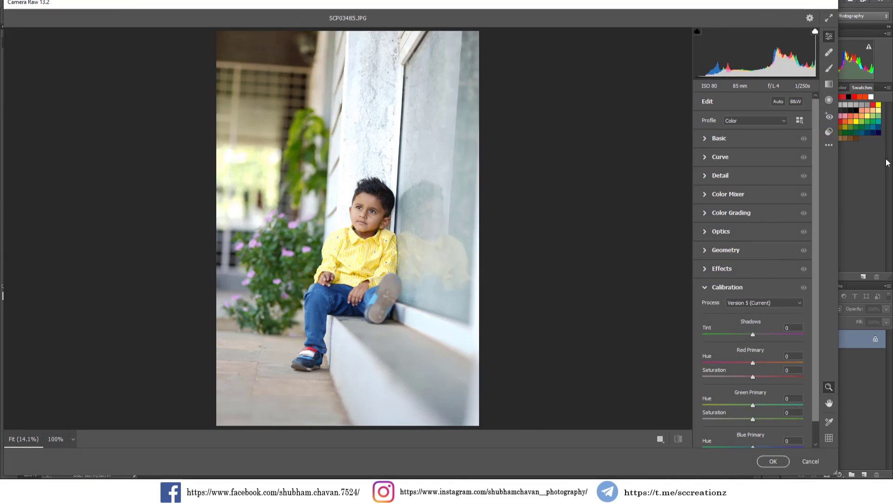
click(829, 145)
click(818, 252)
click(168, 133)
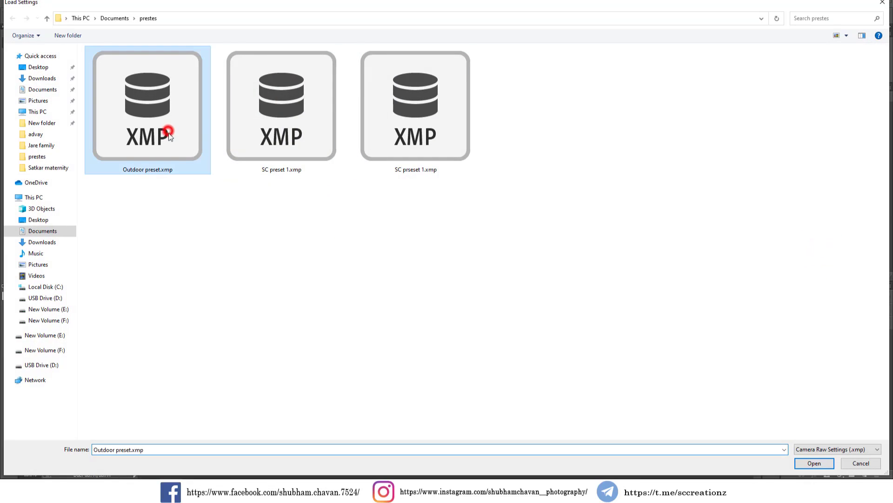
click(805, 465)
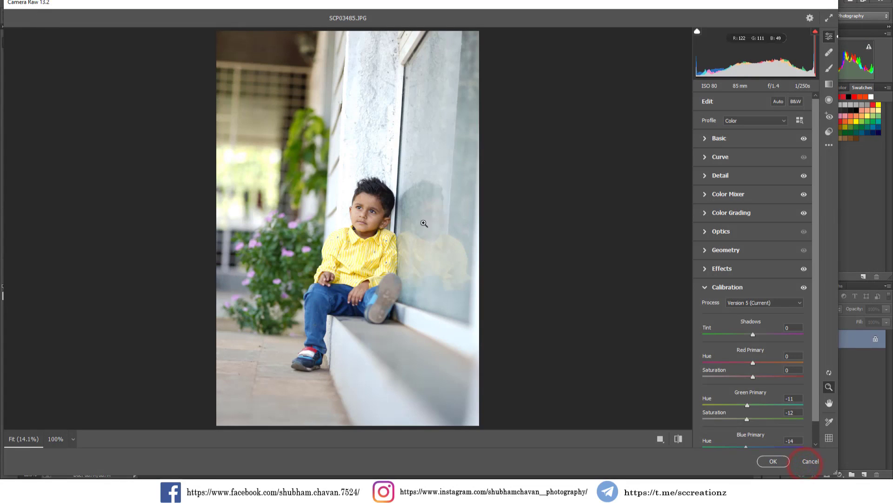
Show the before and after side by side, and set Green Primary hue to -15 and saturation to +20 in Calibration
drag(362, 219, 378, 217)
right_click(378, 218)
click(419, 163)
click(660, 438)
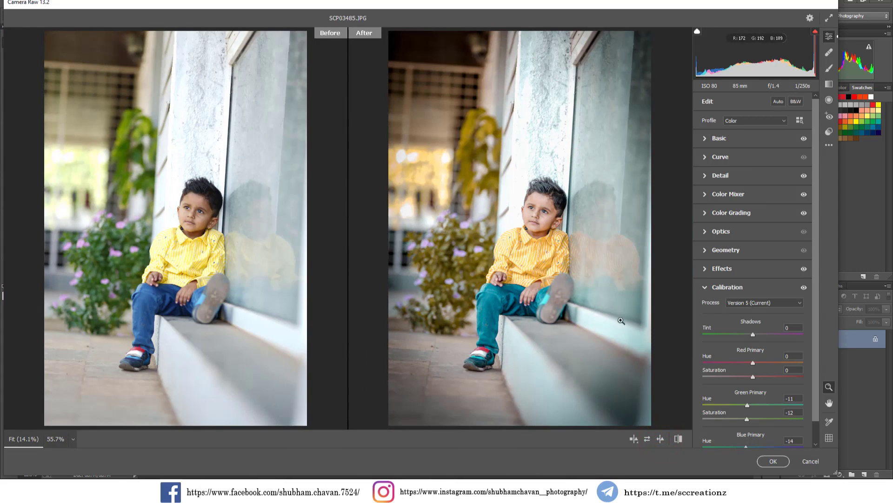
scroll(761, 404, down, 1)
drag(757, 396, 771, 399)
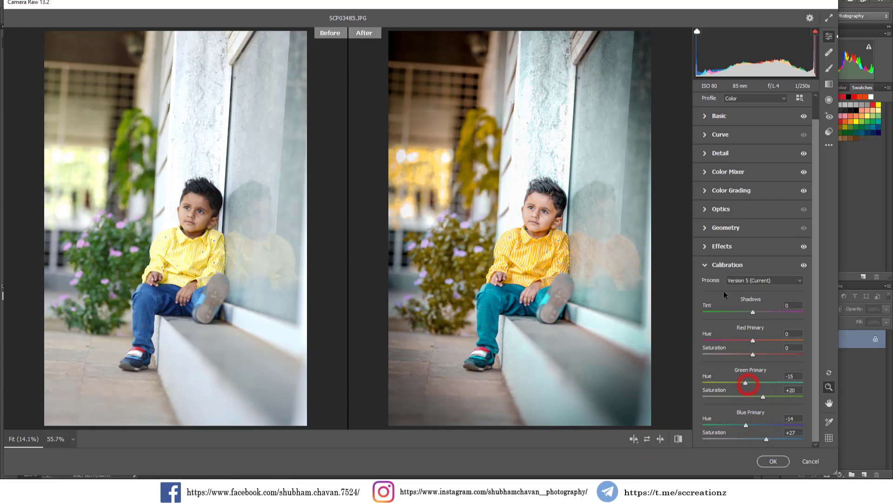
Set the Vignetting effect to -47 and apply the Camera Raw filter to SCP03485.JPG
click(717, 267)
click(711, 269)
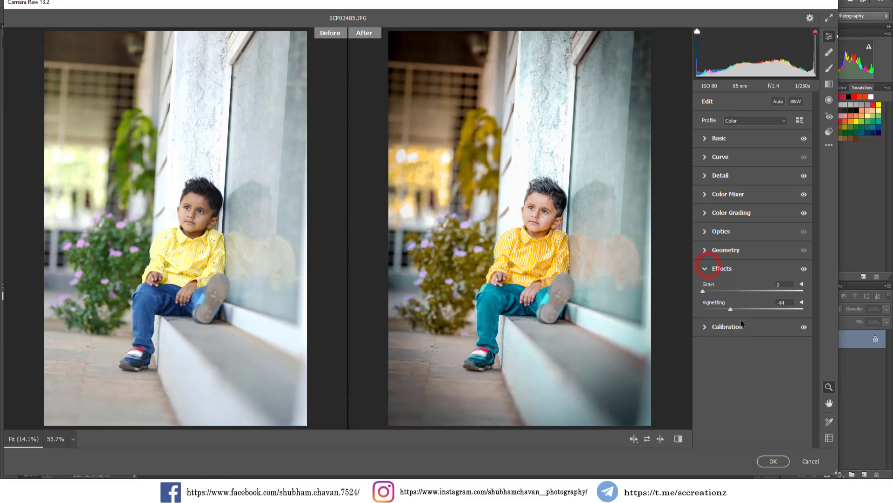
mouse_move(733, 308)
mouse_down()
mouse_move(742, 306)
mouse_move(729, 311)
mouse_up()
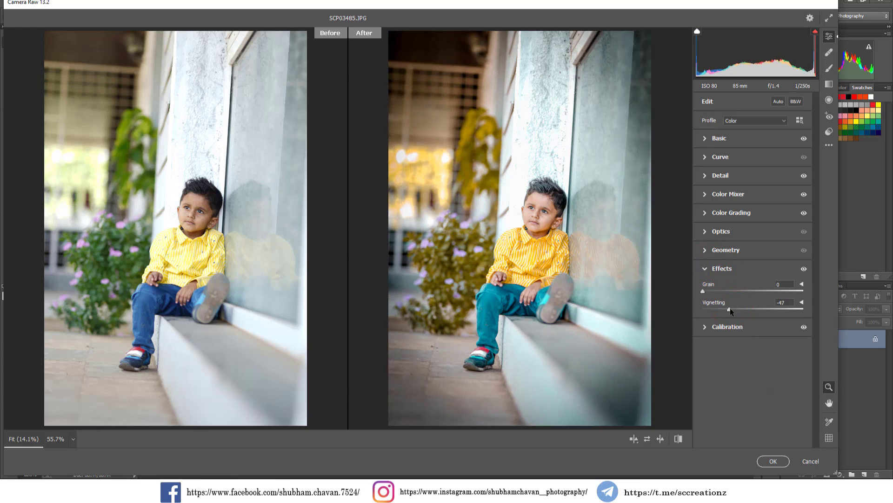
click(772, 461)
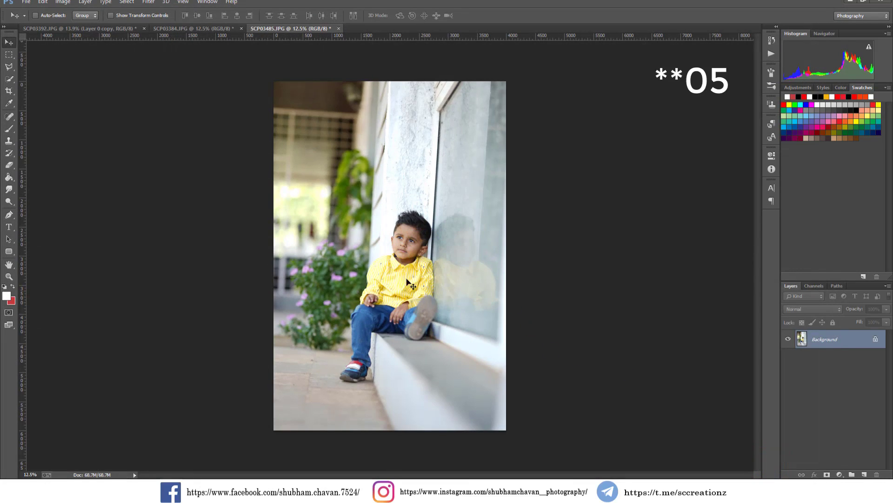
Compare SCP03485.JPG before and after grading, both overall and close up on the boy, by repeatedly undoing and restoring the edit
key(ctrl+z)
scroll(409, 251, up, 1)
key(ctrl+z)
key(ctrl+z)
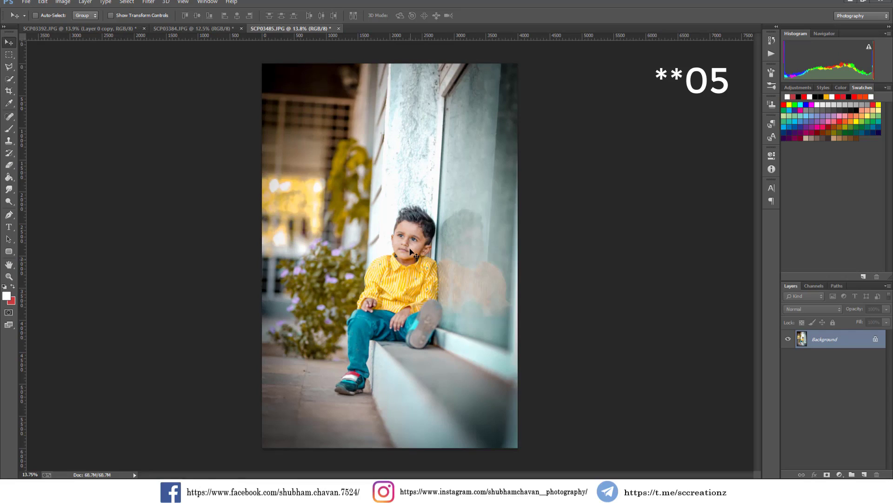
scroll(410, 250, up, 5)
key(ctrl+z)
key(ctrl+z)
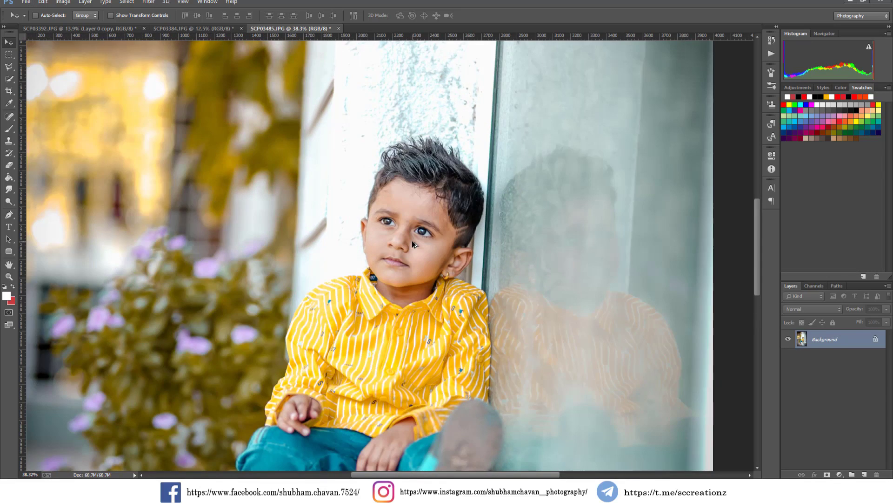
scroll(411, 240, down, 6)
key(ctrl+z)
key(ctrl+z)
key(ctrl+z)
key(ctrl+z)
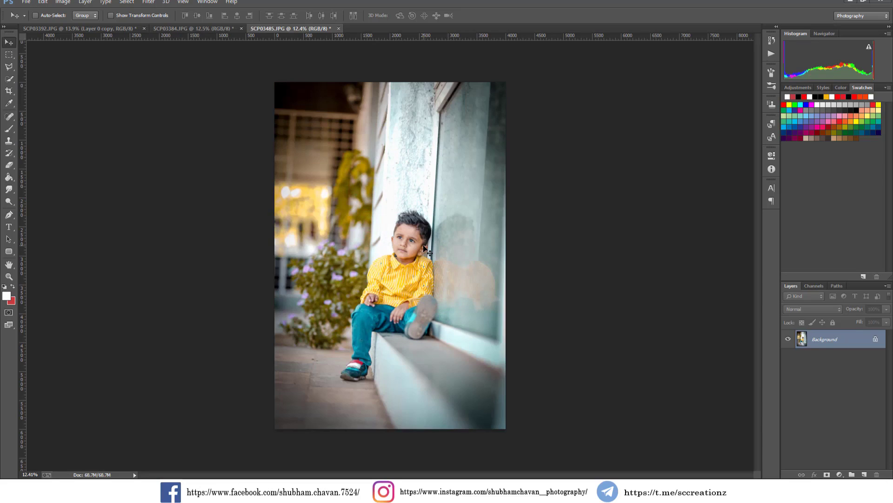
scroll(425, 247, up, 1)
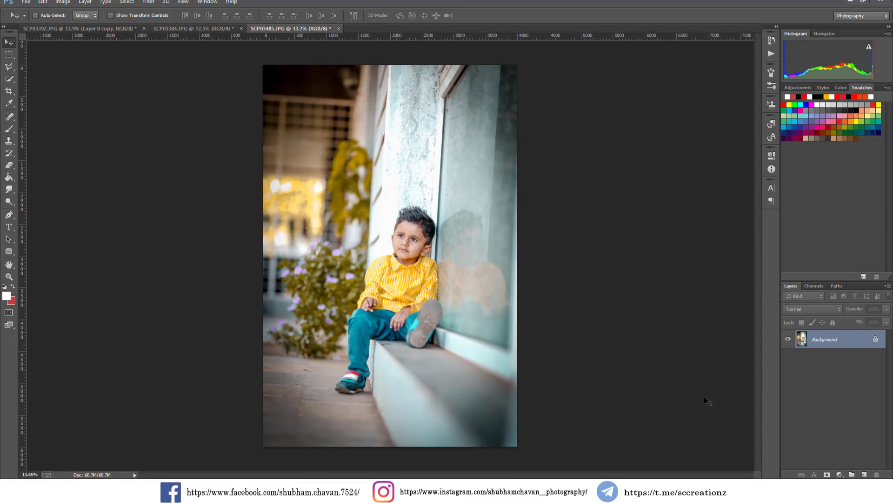
Bring the orange light flare image SC (26) into SCP03384.JPG as a new layer
click(216, 28)
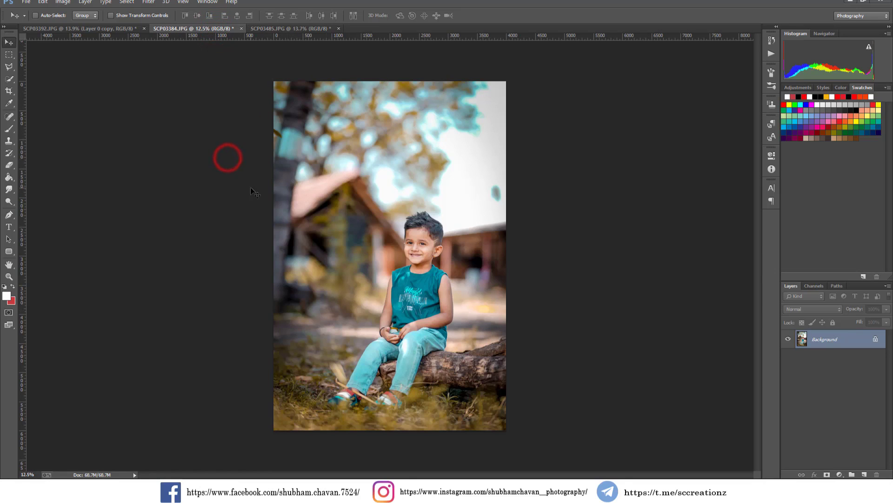
click(377, 258)
click(177, 489)
click(227, 463)
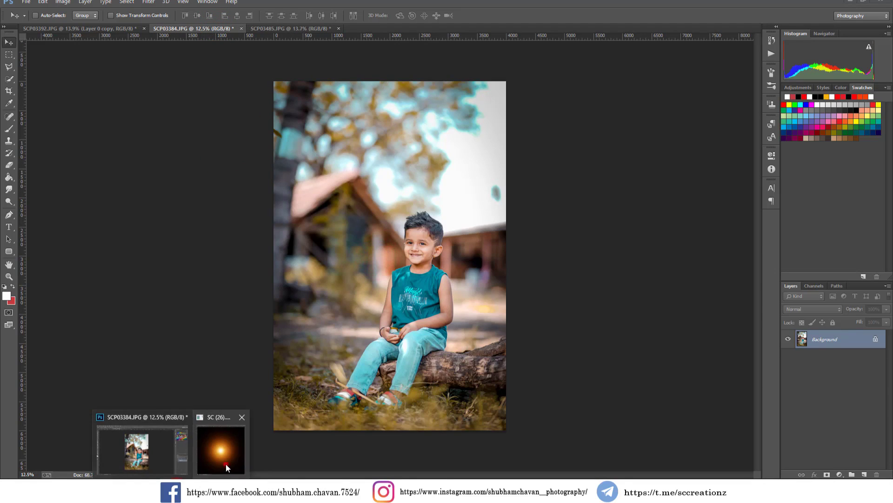
drag(243, 303, 486, 228)
click(442, 39)
key(ctrl+t)
double_click(449, 211)
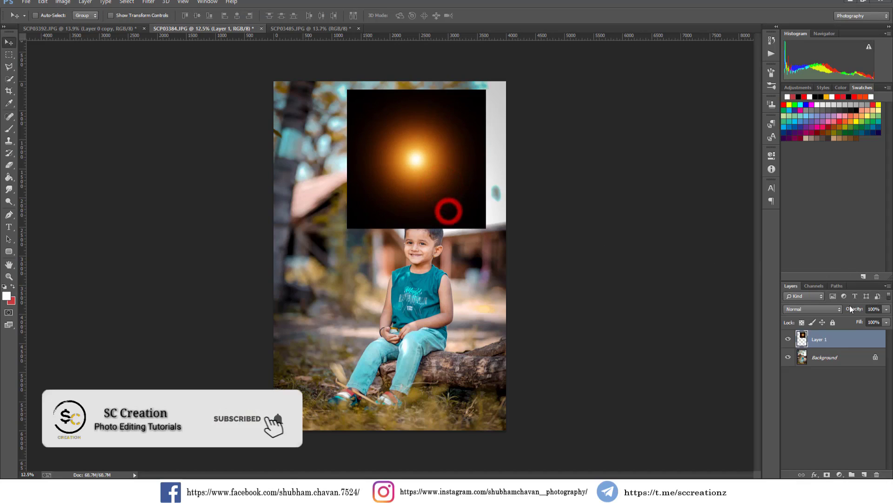
Set the flare layer's blend mode to Screen and move it over the bright sky beside the tree
click(818, 309)
click(795, 146)
drag(426, 174, 485, 168)
Scale the flare layer proportionally to about 180% and check its effect by hiding and showing it
key(ctrl+t)
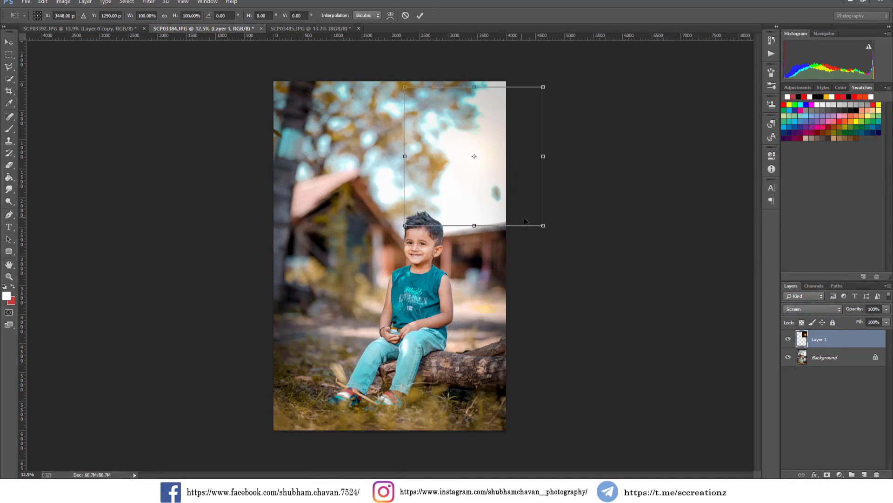
drag(547, 227, 599, 281)
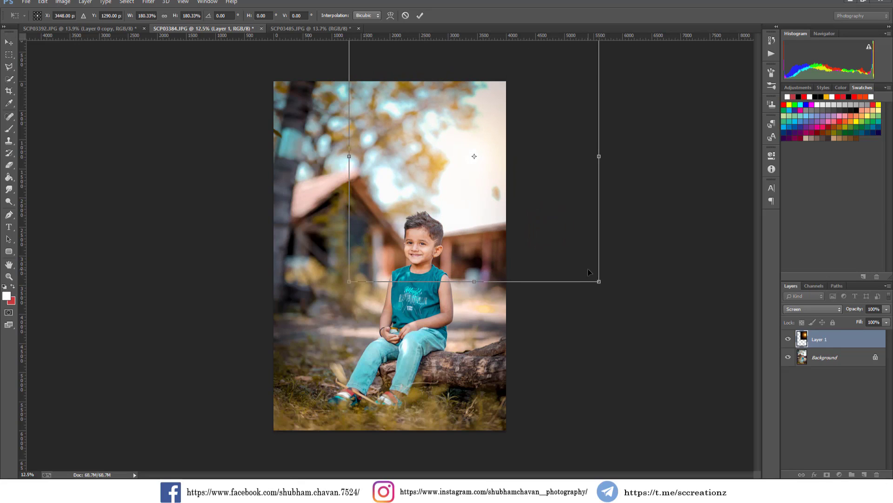
double_click(553, 259)
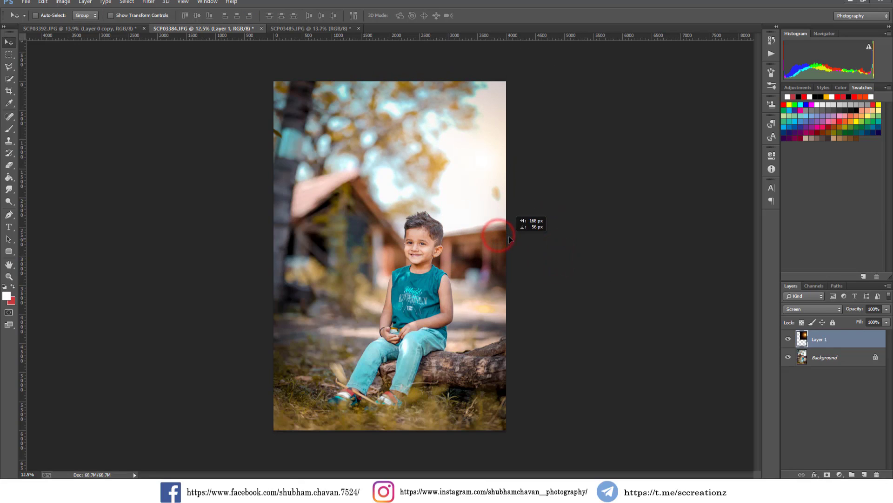
click(789, 339)
click(789, 339)
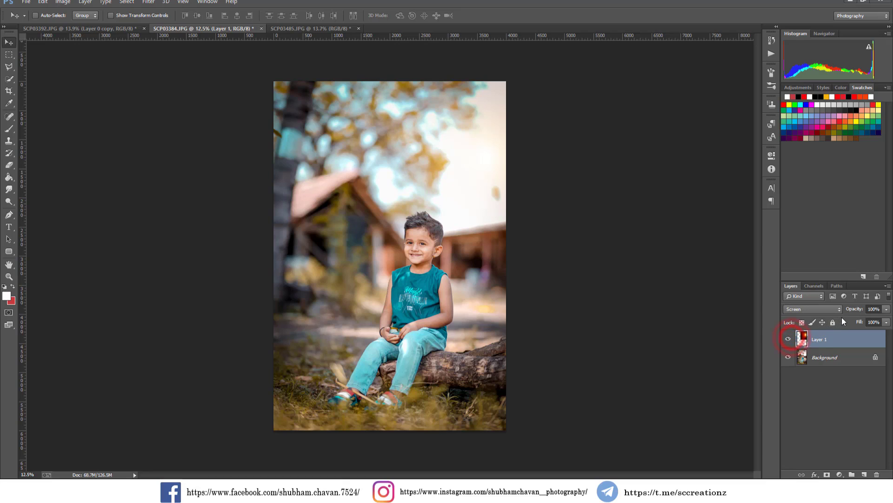
Lower the flare layer's opacity to 81%, check its effect, and merge the visible layers
drag(848, 309, 840, 310)
drag(468, 241, 471, 236)
click(788, 339)
click(788, 338)
right_click(857, 340)
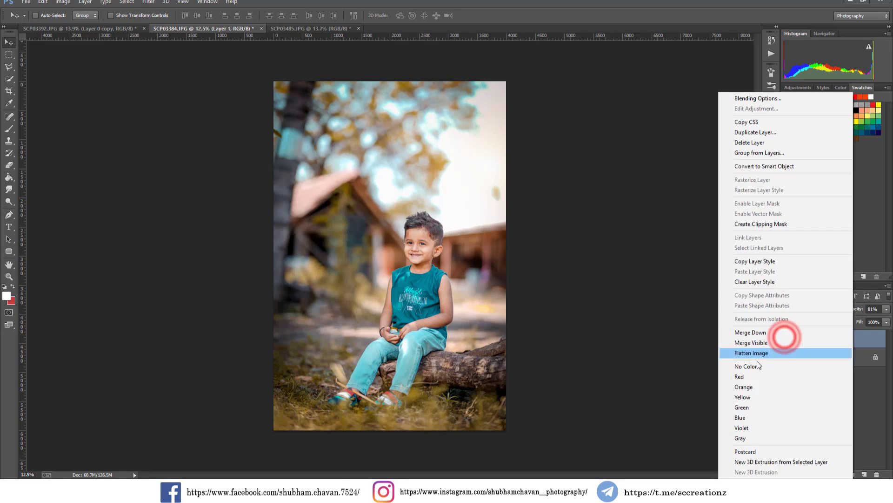
click(754, 340)
Add a Selective Color adjustment layer and increase the Black amount of the Cyans
click(838, 474)
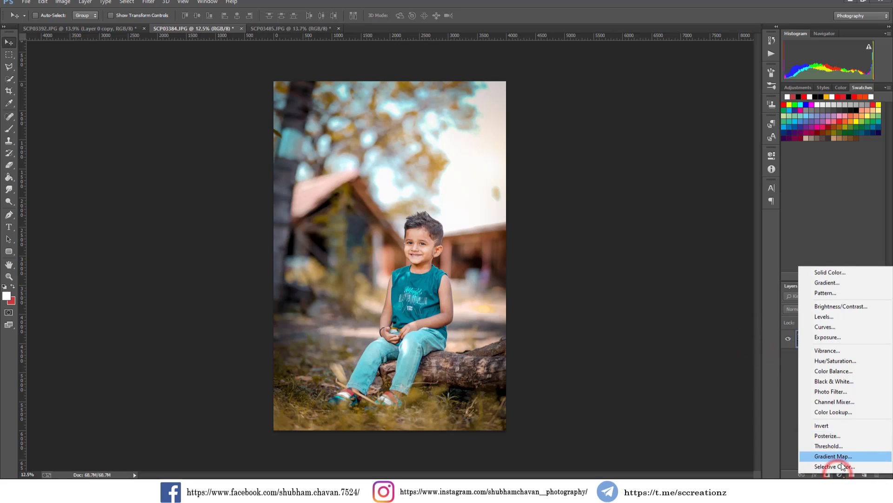
click(841, 464)
click(709, 189)
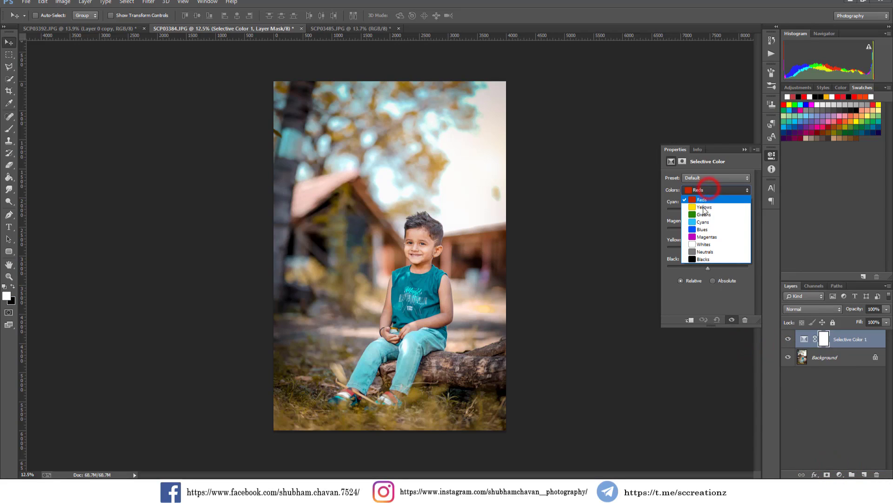
click(708, 223)
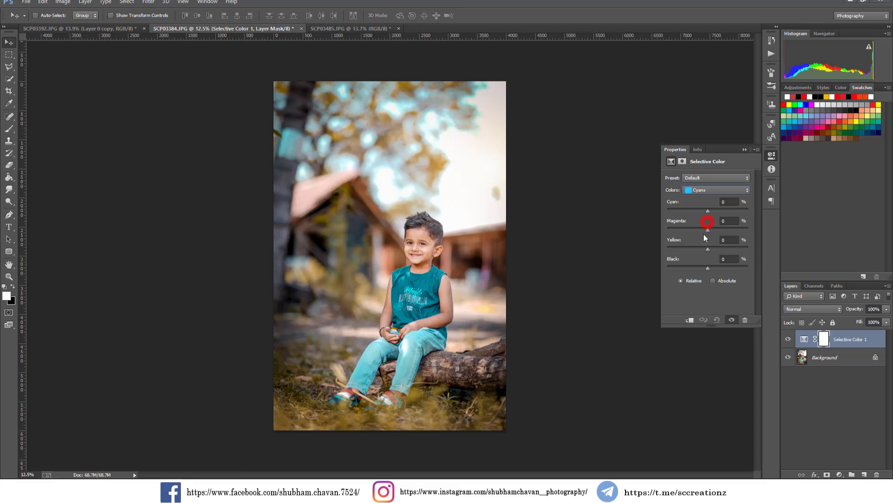
drag(707, 266, 706, 218)
Set the Black amount of the Blacks to +7% in the Selective Color adjustment
click(705, 189)
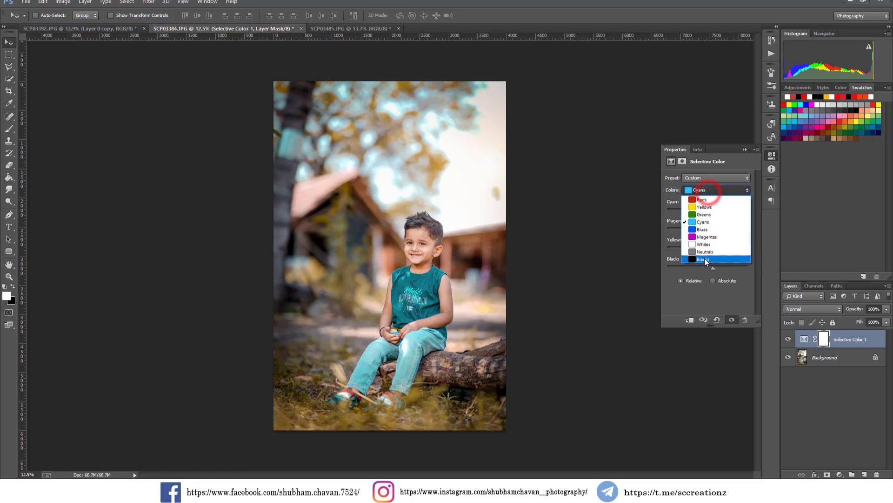
click(705, 259)
drag(709, 269, 711, 269)
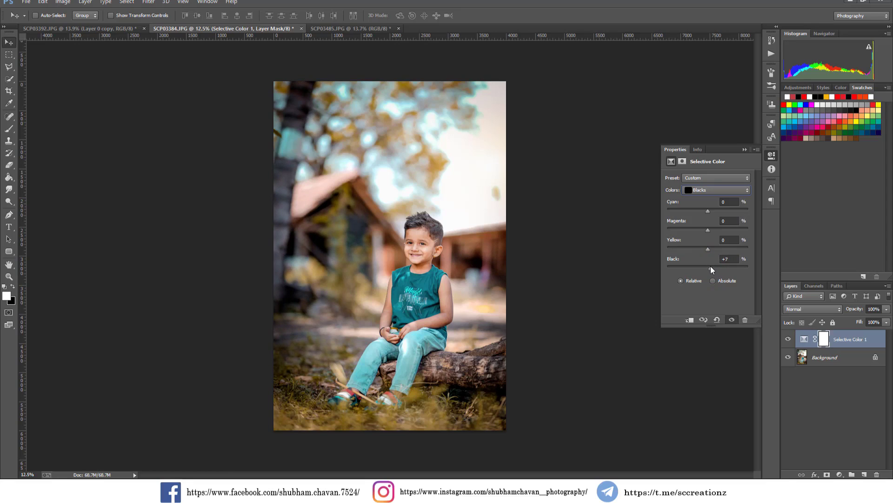
click(745, 149)
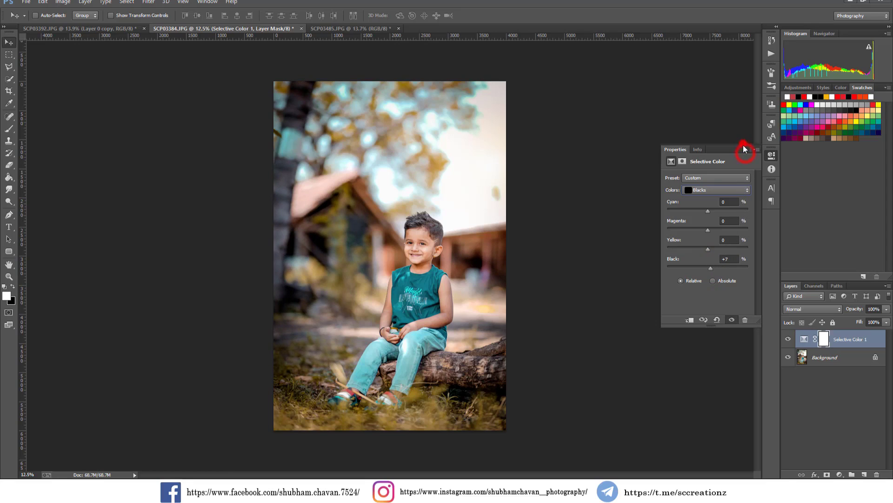
Check the Selective Color layer by toggling its visibility, merge it with the photo, and switch to SCP03485.JPG
click(785, 339)
click(784, 339)
click(784, 338)
click(784, 338)
right_click(865, 344)
click(766, 343)
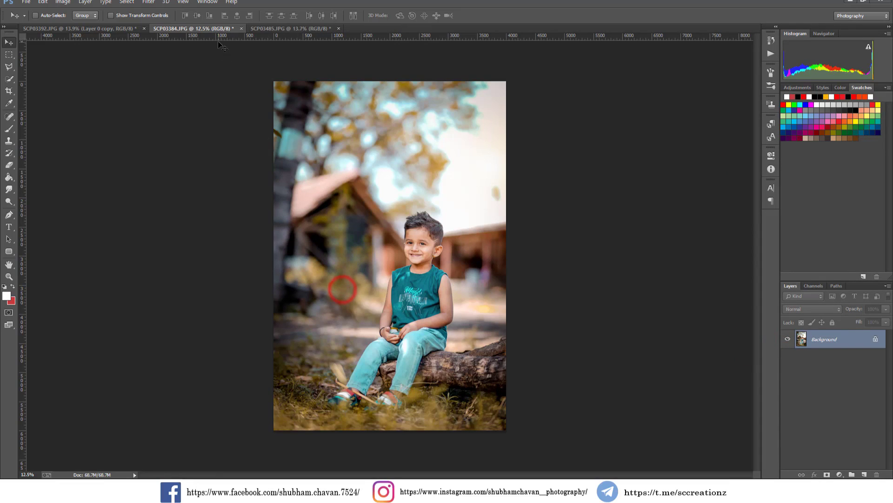
click(268, 28)
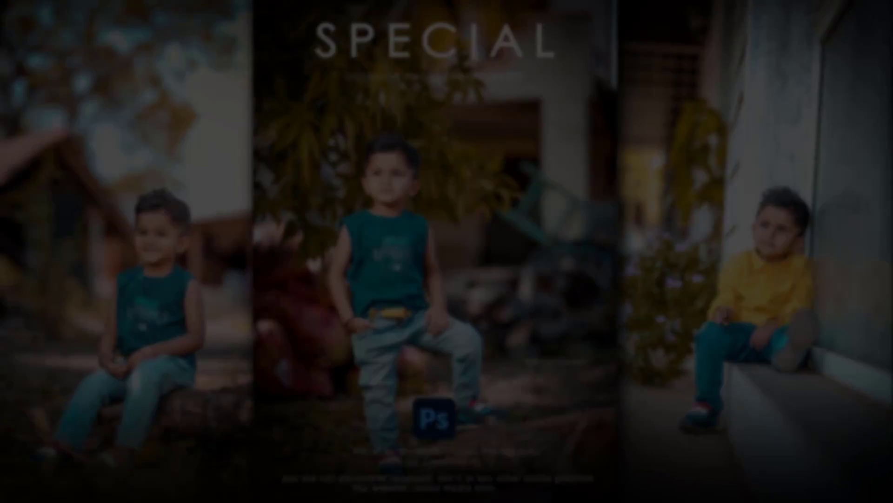